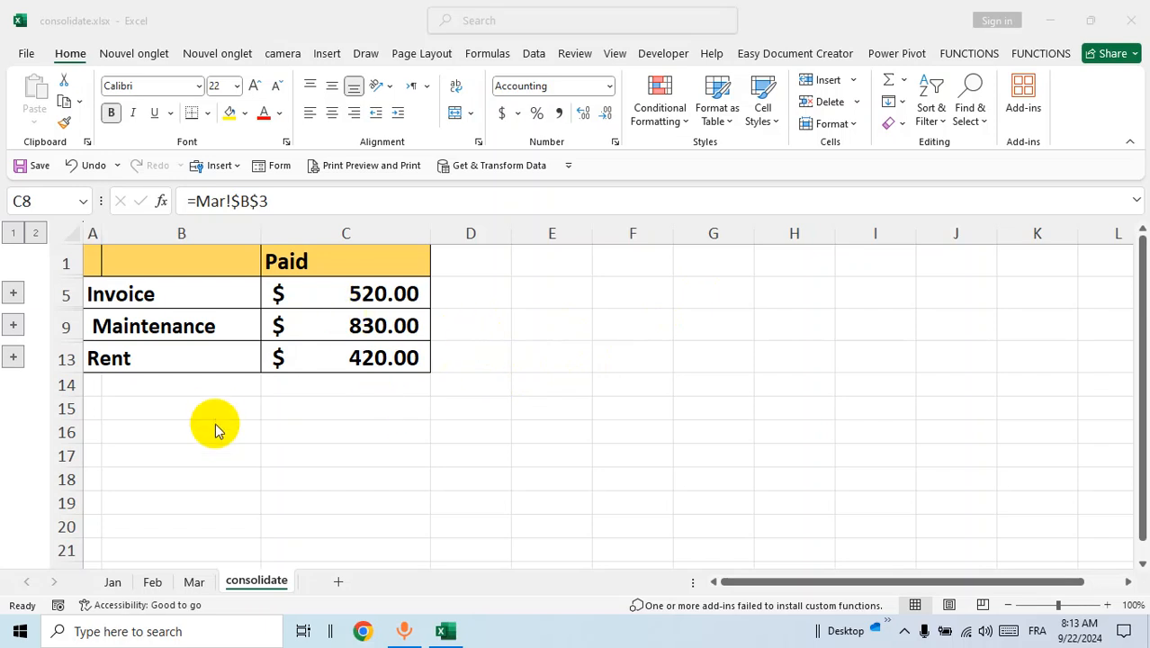
Review the paid expense tables on the Jan, Feb and Mar sheets.
{"action": "left_click", "coordinate": [115, 580]}
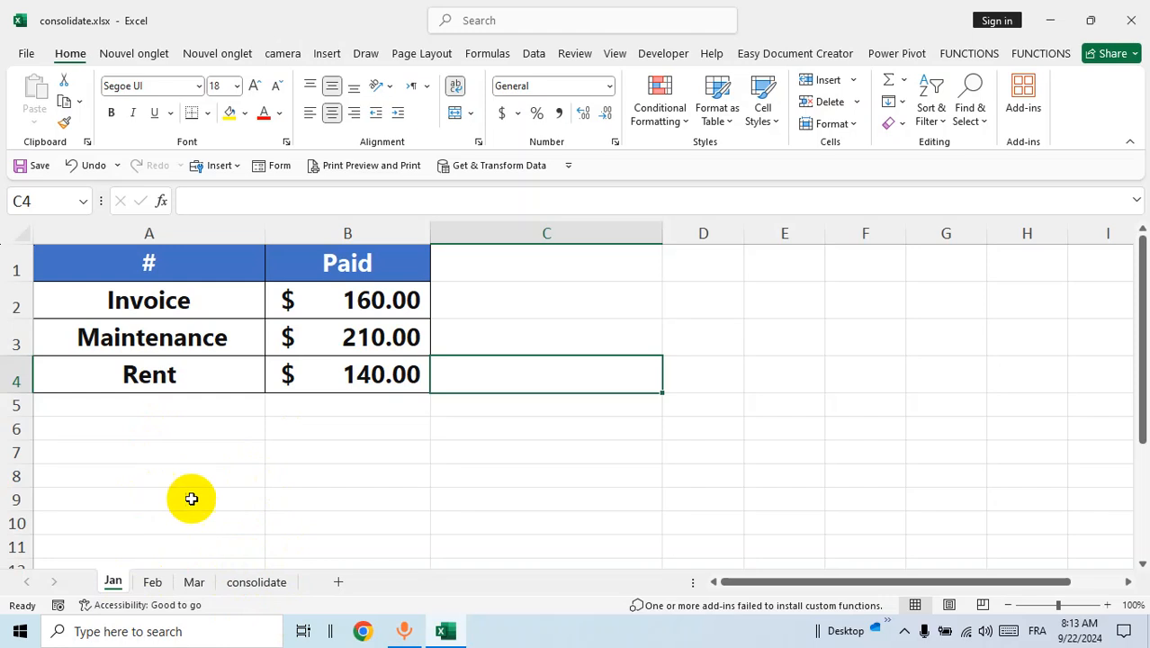
{"action": "left_click", "coordinate": [166, 480]}
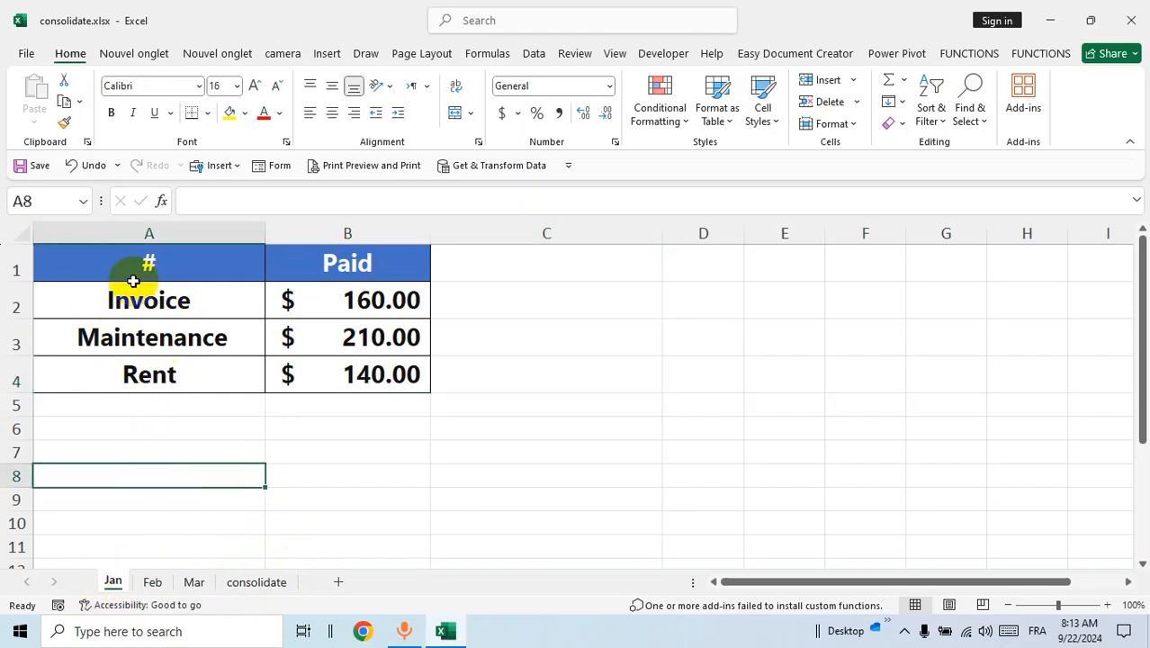
{"action": "left_click", "coordinate": [153, 582]}
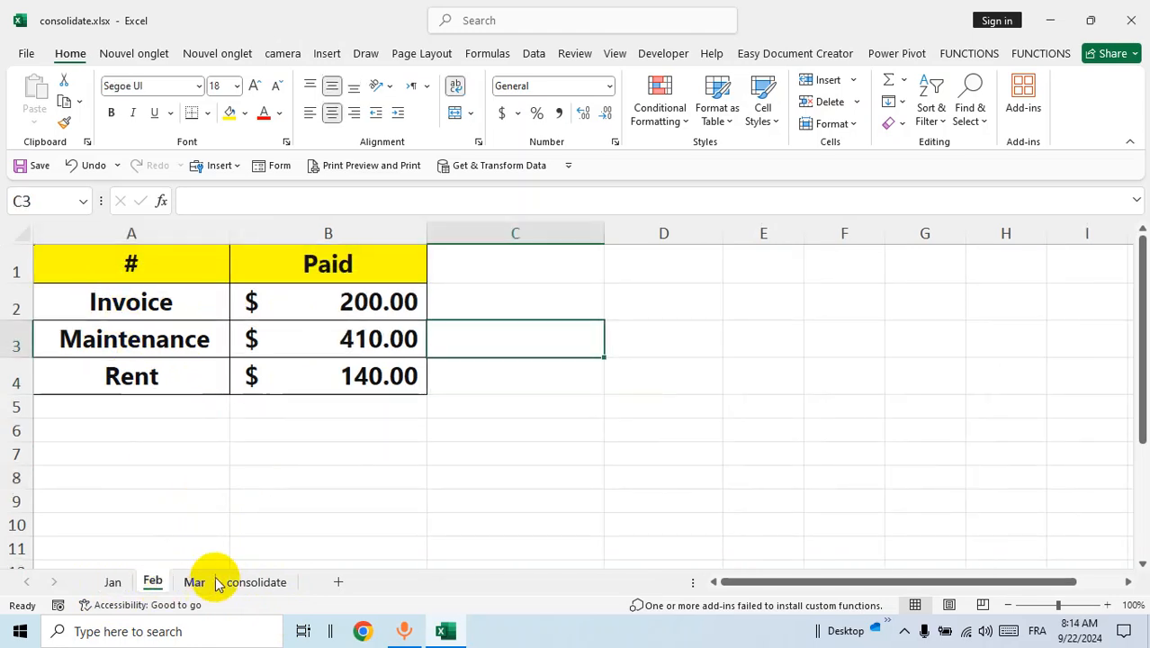
{"action": "left_click", "coordinate": [194, 582]}
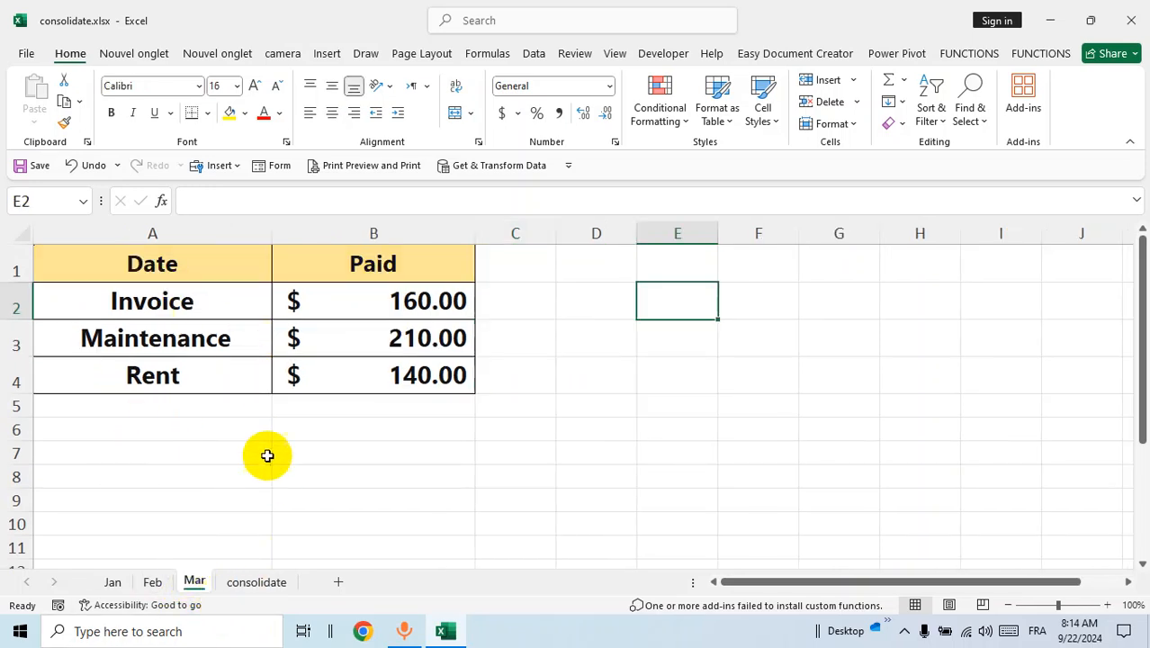
On the consolidate sheet, examine the grouped source rows behind Invoice, Maintenance and Rent and the cell references of the Invoice entries.
{"action": "left_click", "coordinate": [257, 582]}
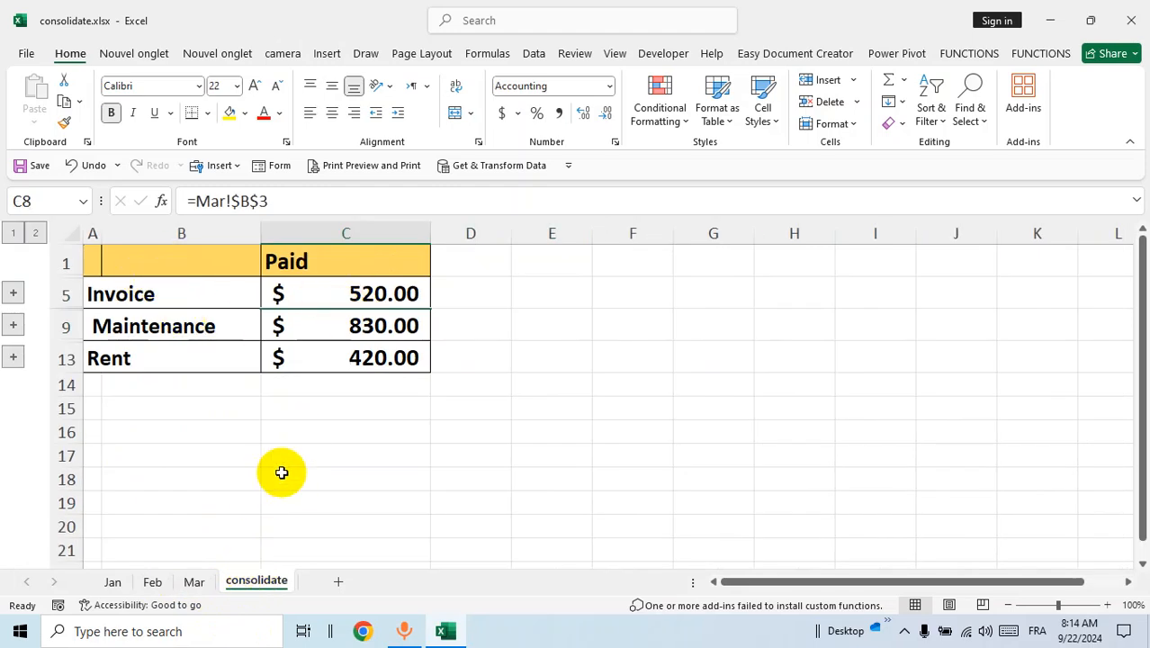
{"action": "left_click", "coordinate": [13, 292]}
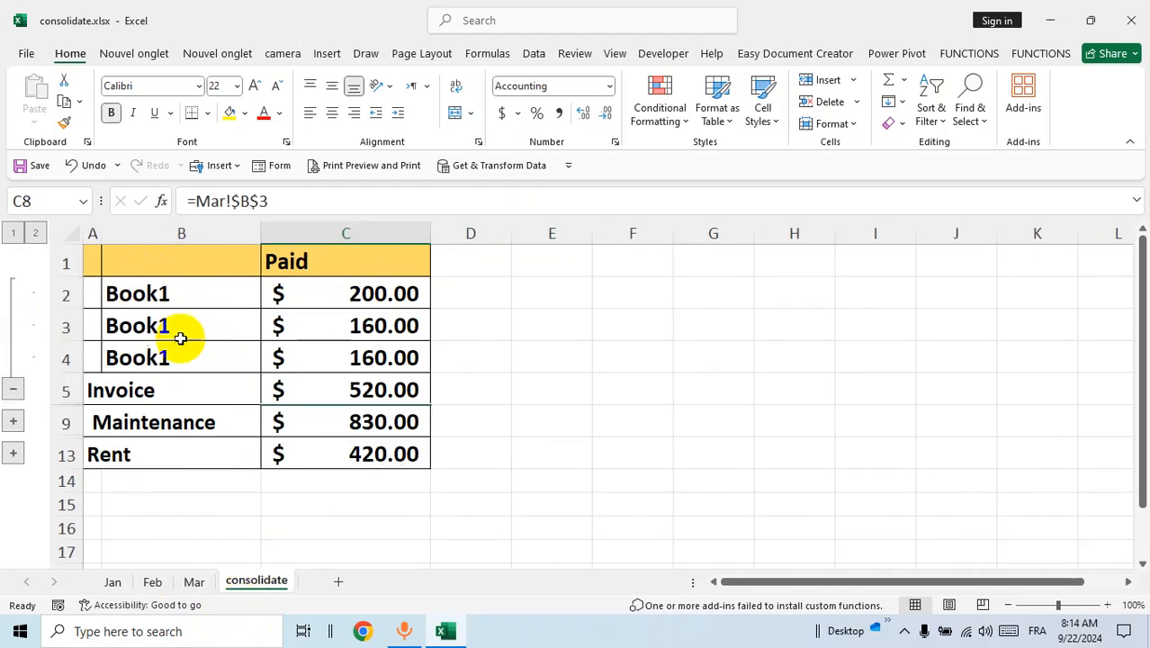
{"action": "left_click", "coordinate": [346, 360]}
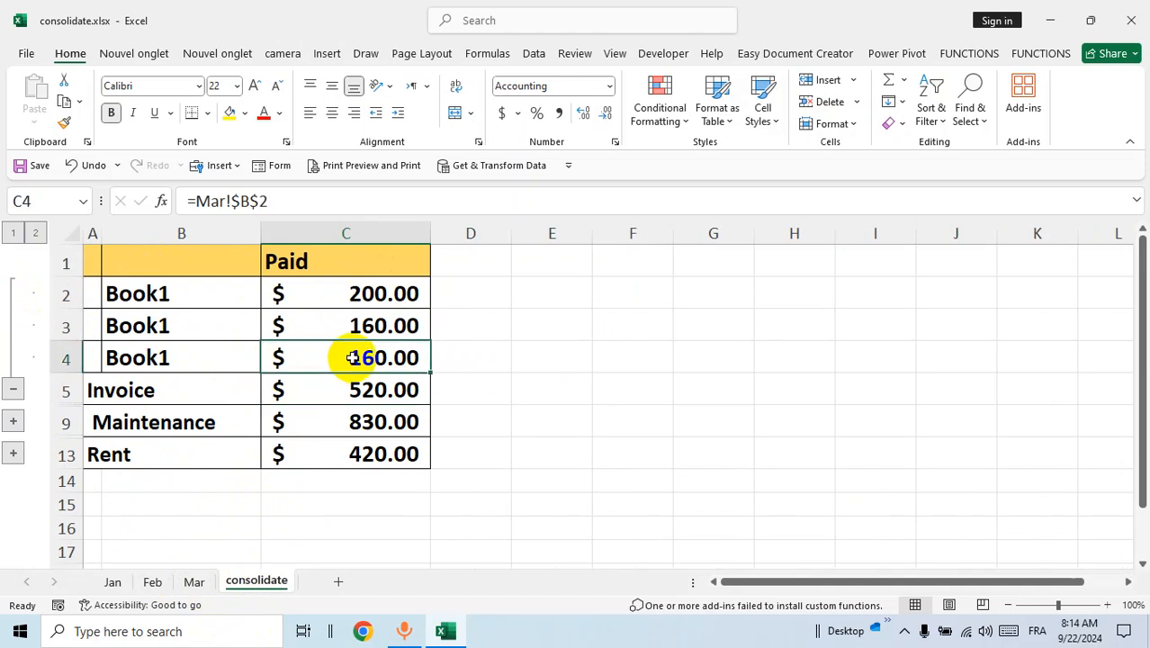
{"action": "left_click", "coordinate": [358, 325]}
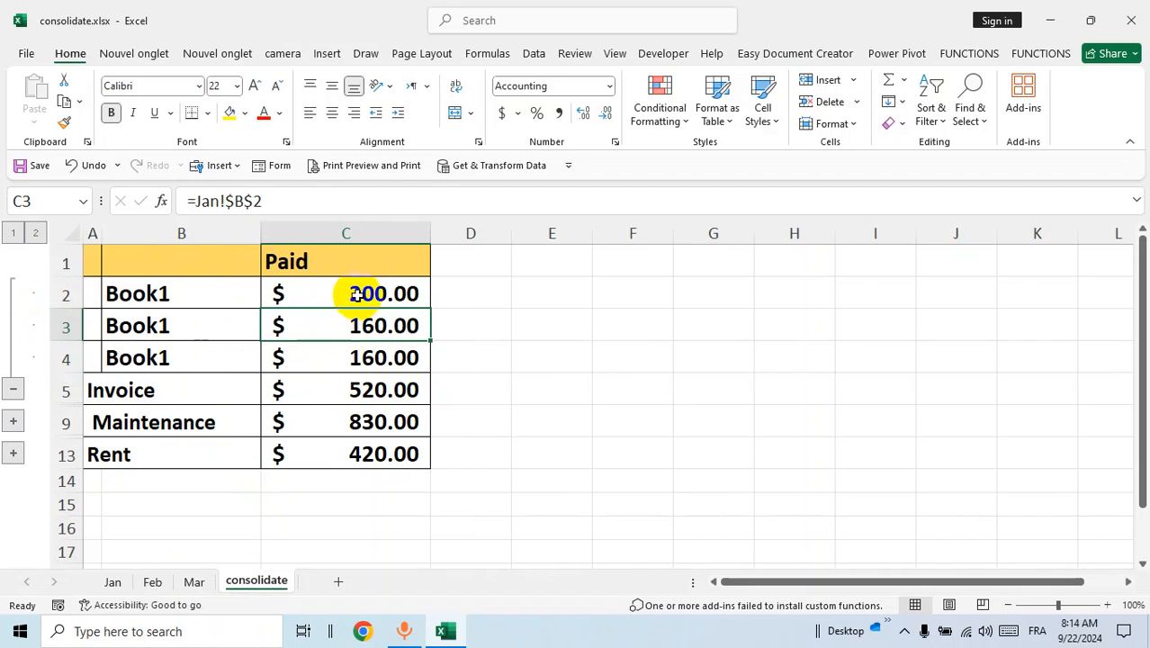
{"action": "left_click", "coordinate": [357, 294]}
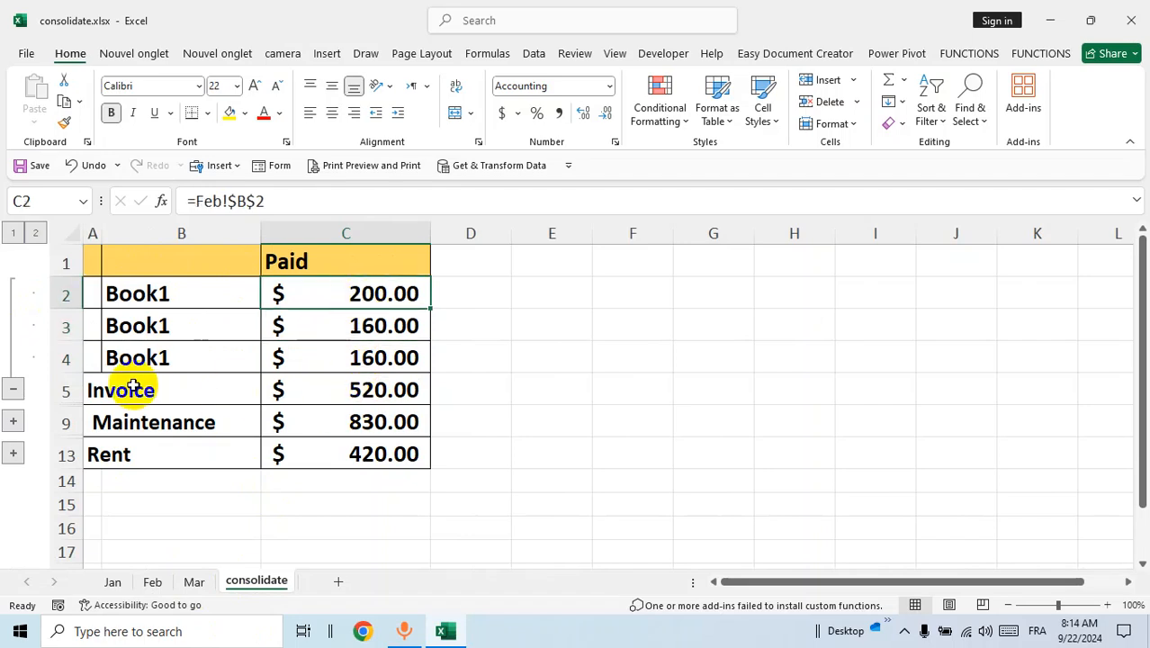
{"action": "left_click", "coordinate": [14, 390]}
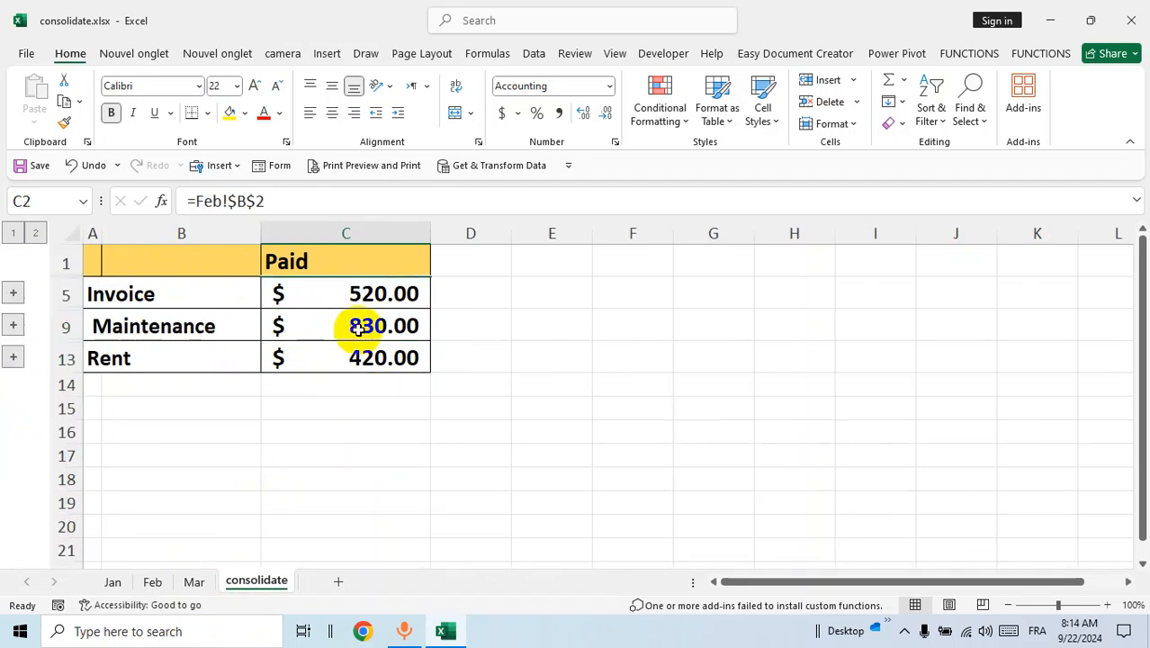
{"action": "left_click", "coordinate": [13, 325]}
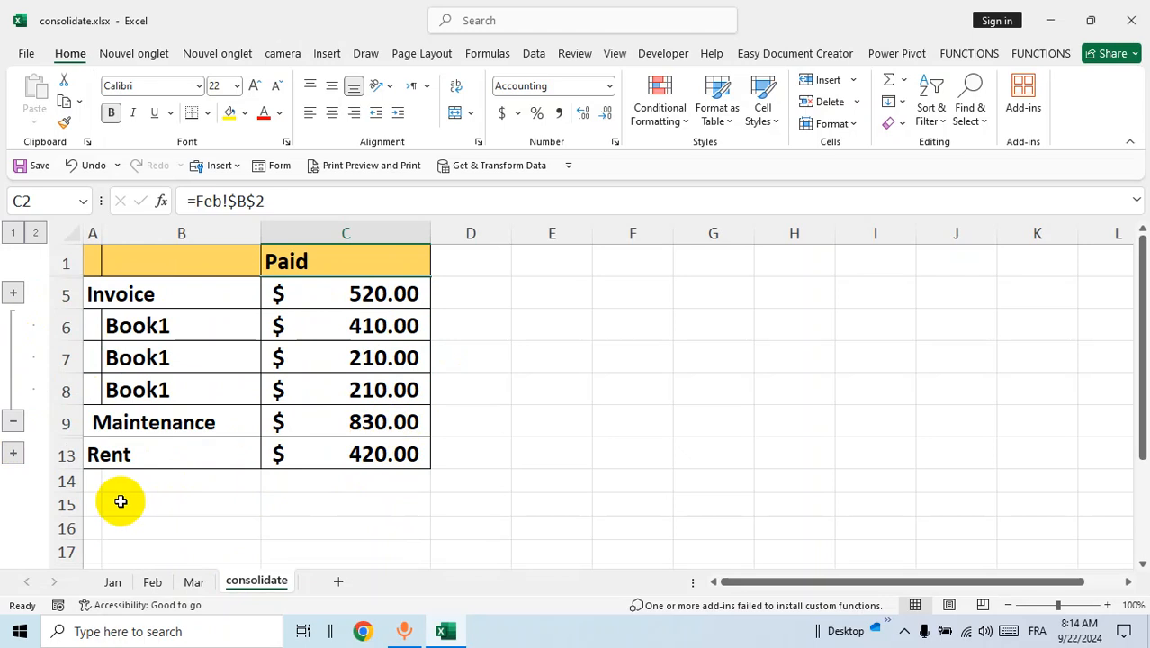
{"action": "left_click", "coordinate": [13, 454]}
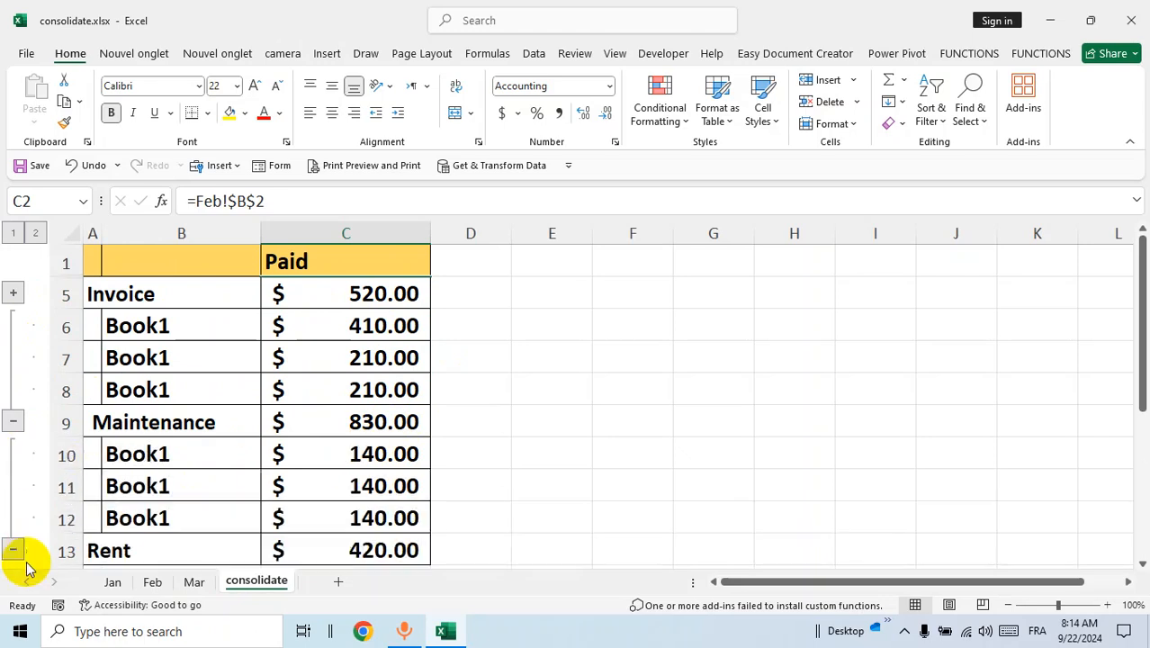
{"action": "left_click", "coordinate": [14, 546]}
{"action": "left_click", "coordinate": [15, 423]}
{"action": "left_click", "coordinate": [16, 296]}
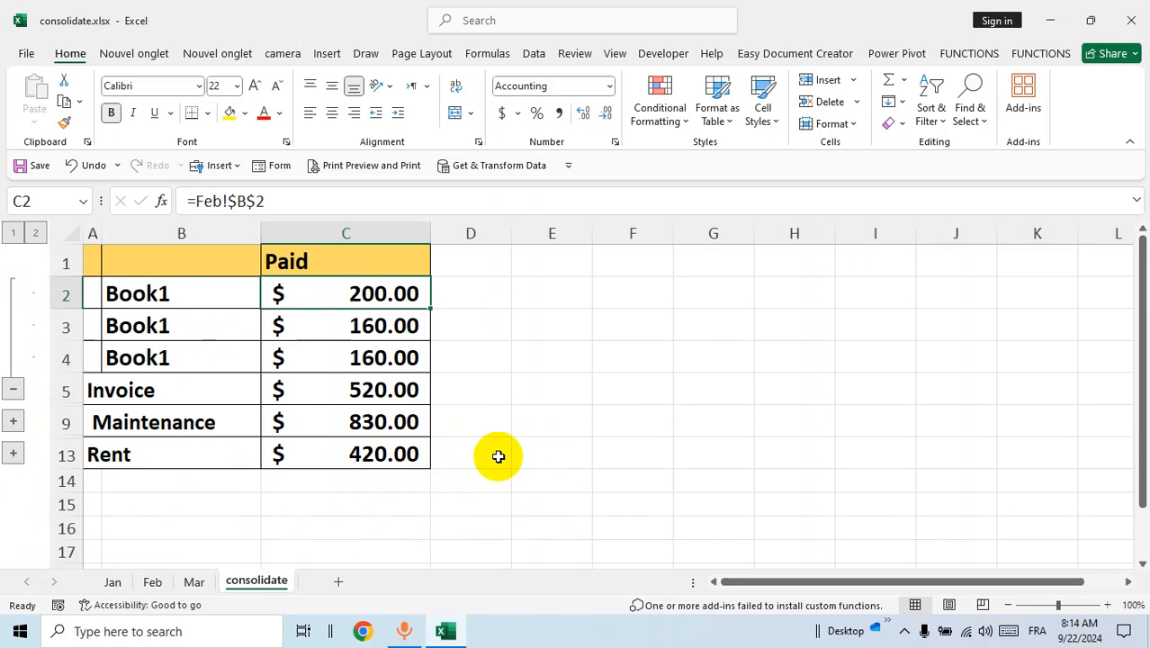
{"action": "left_click", "coordinate": [433, 524]}
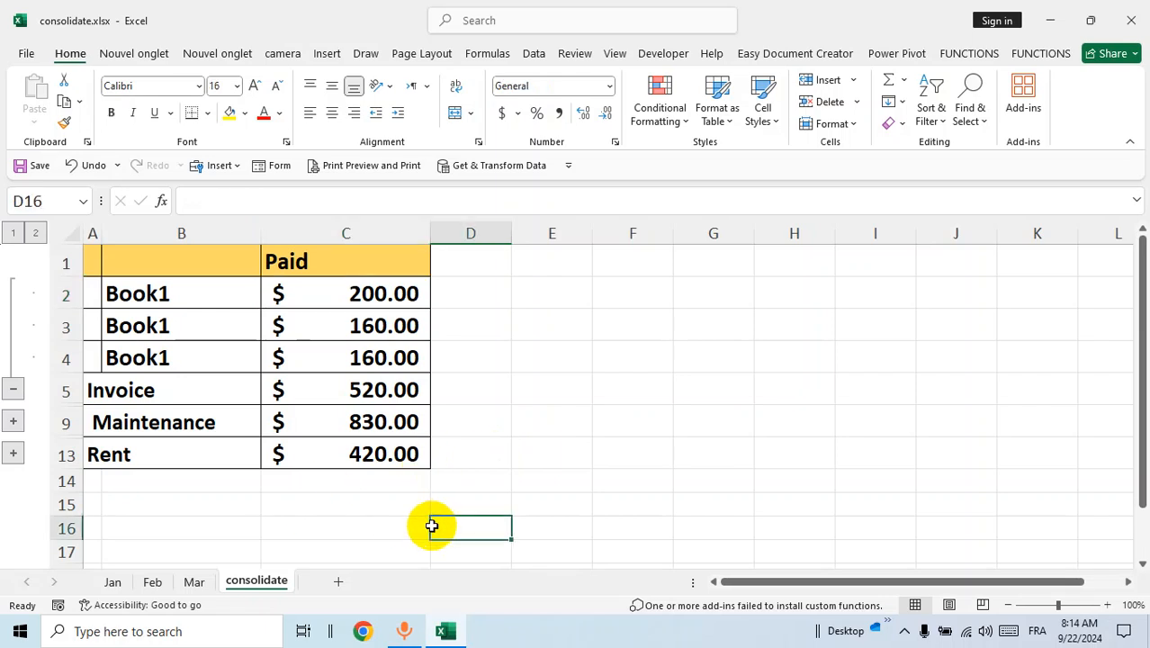
Delete the existing consolidate sheet from the workbook.
{"action": "right_click", "coordinate": [263, 577]}
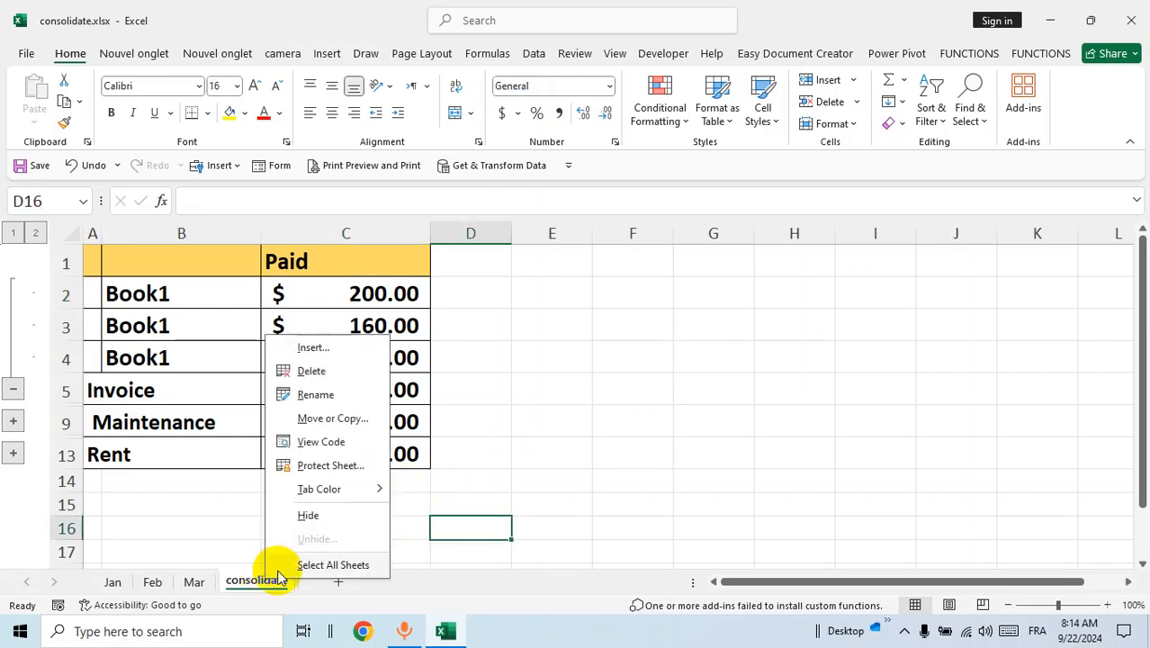
{"action": "left_click", "coordinate": [329, 373]}
{"action": "left_click", "coordinate": [549, 361]}
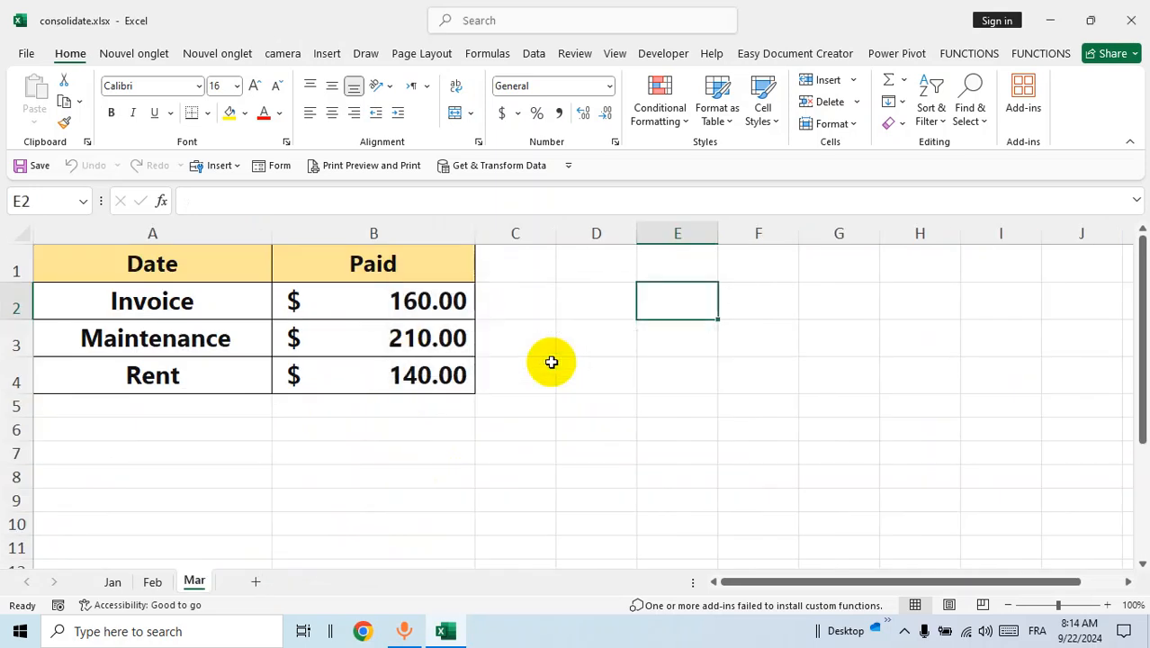
{"action": "left_click", "coordinate": [413, 506]}
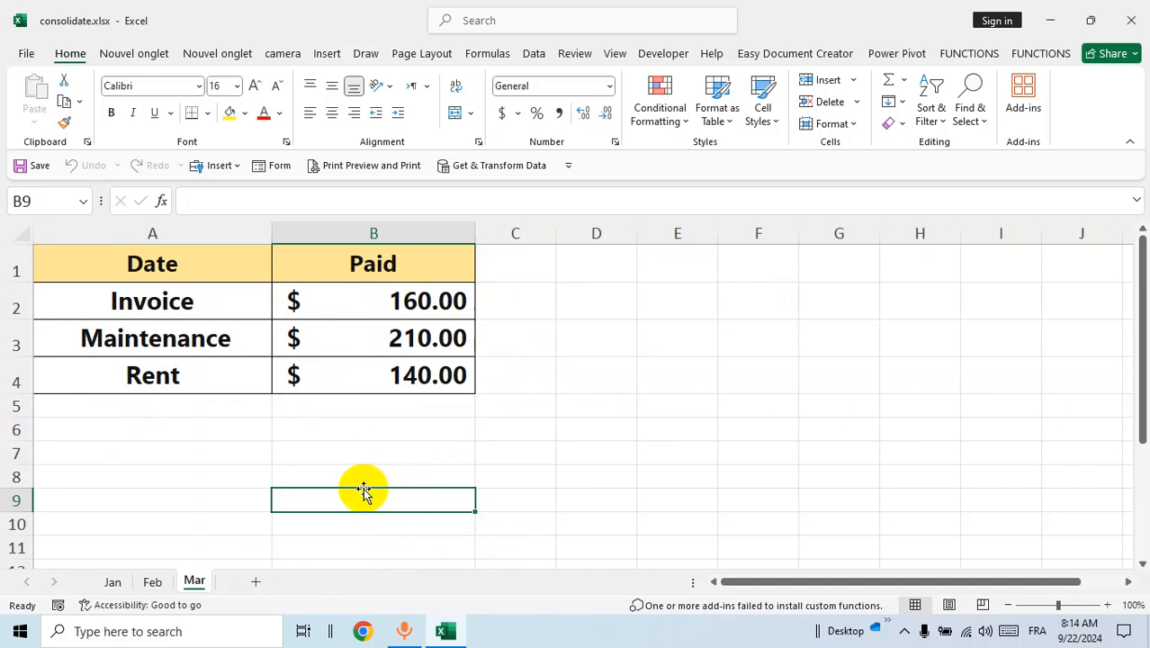
Add a new worksheet after Mar and rename it consolidation.
{"action": "left_click", "coordinate": [255, 581]}
{"action": "right_click", "coordinate": [258, 583]}
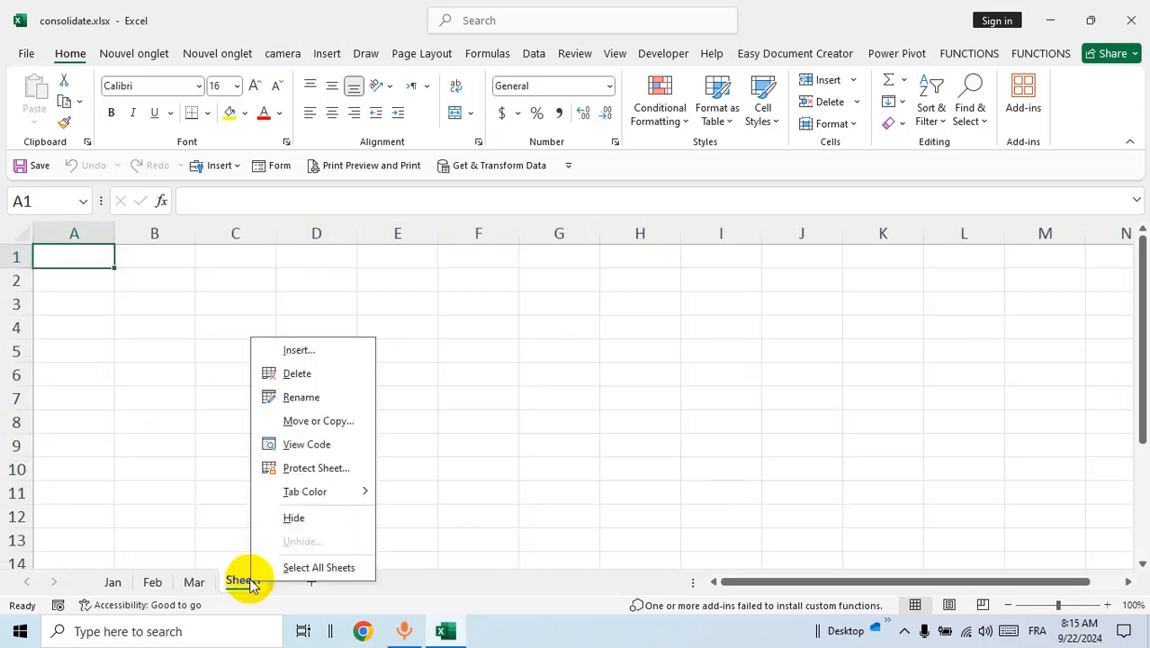
{"action": "left_click", "coordinate": [313, 398]}
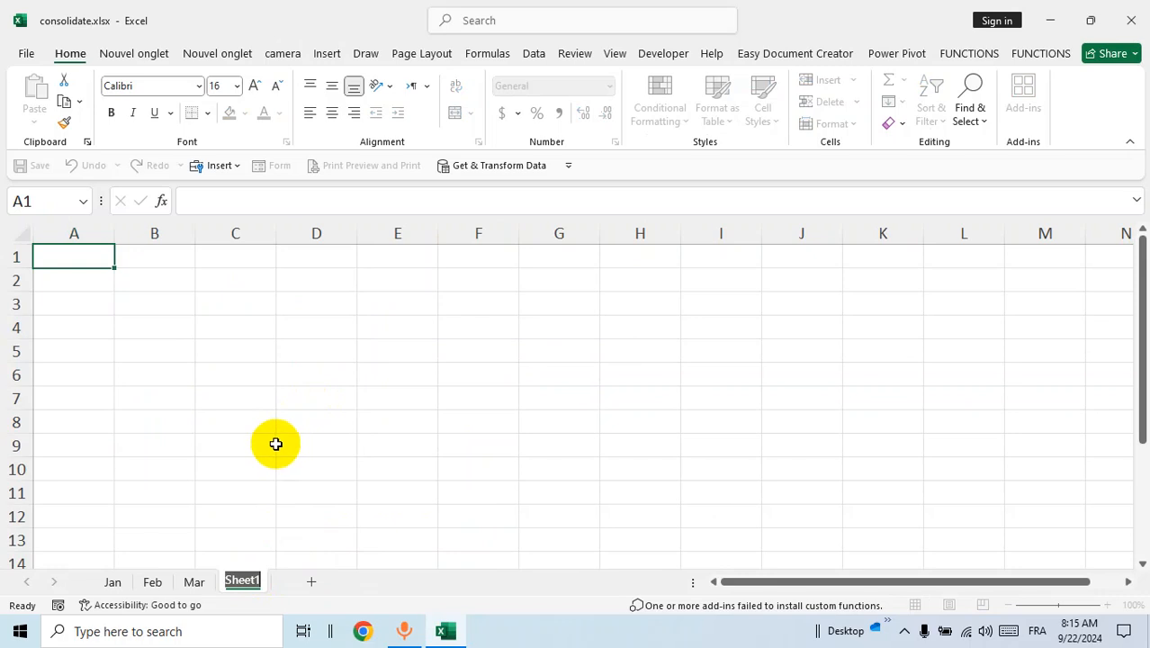
{"action": "type", "text": "C"}
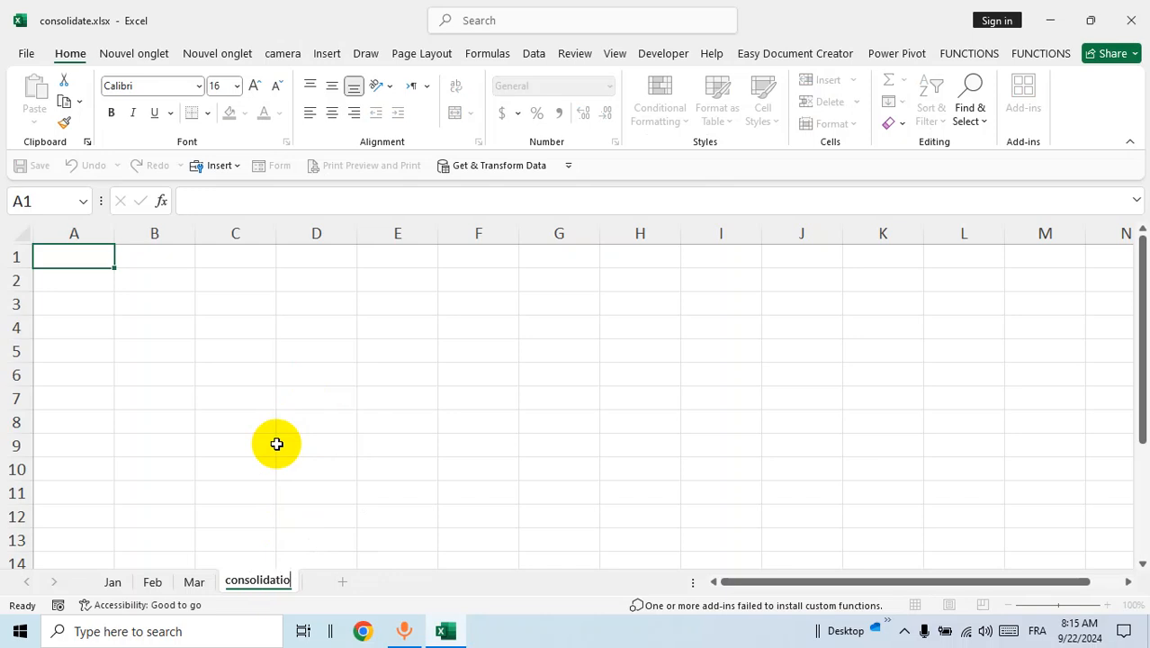
{"action": "key", "text": "Return"}
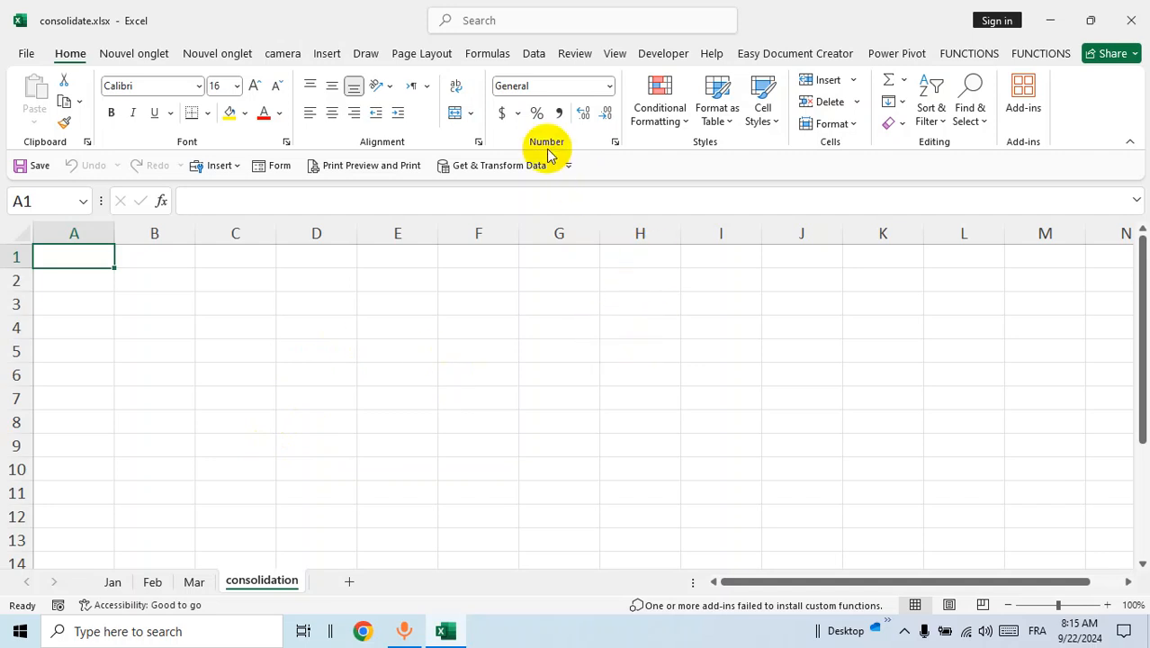
Start a Consolidate operation at cell A1 of the consolidation sheet with Sum as the function.
{"action": "left_click", "coordinate": [533, 53]}
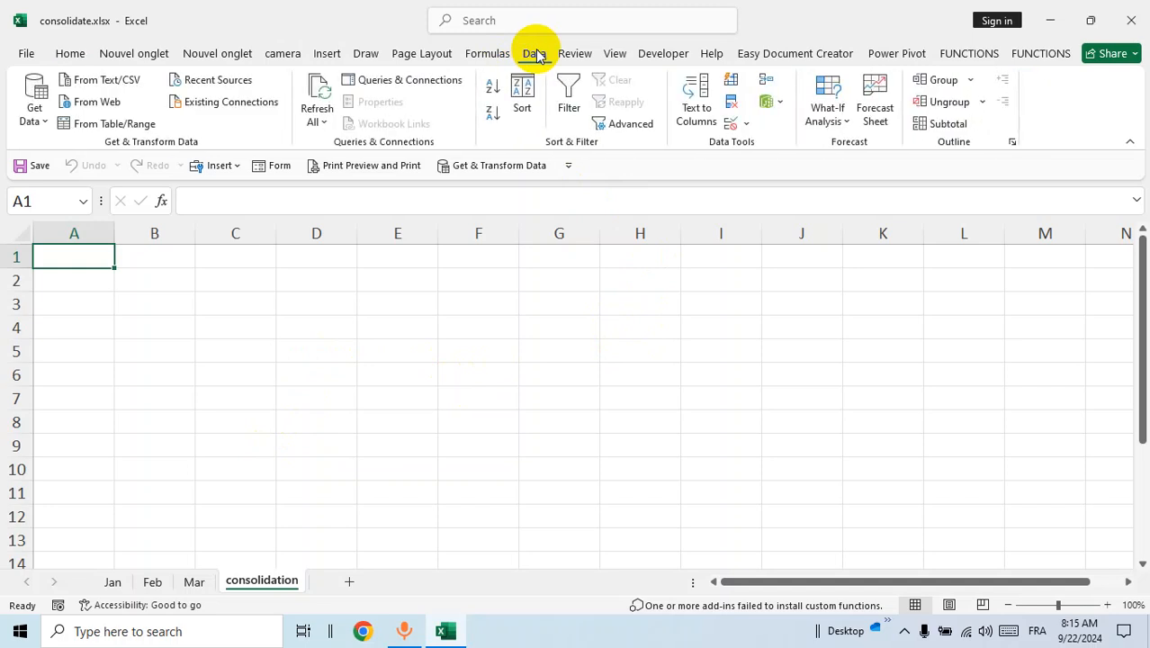
{"action": "left_click", "coordinate": [767, 81]}
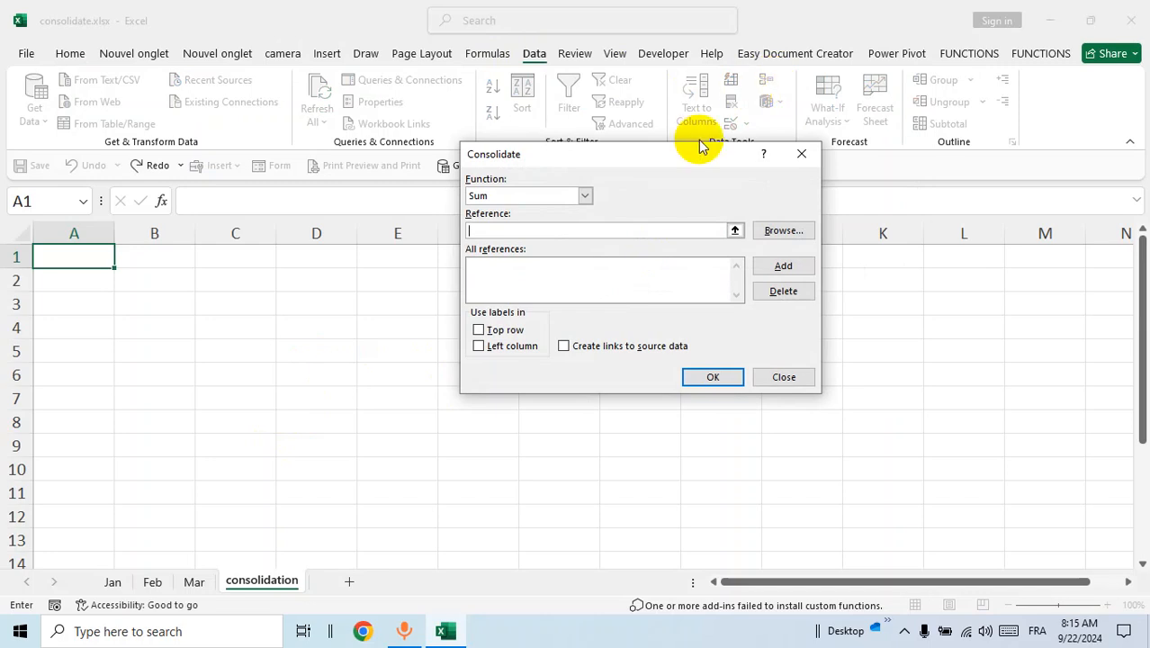
{"action": "left_click", "coordinate": [585, 195]}
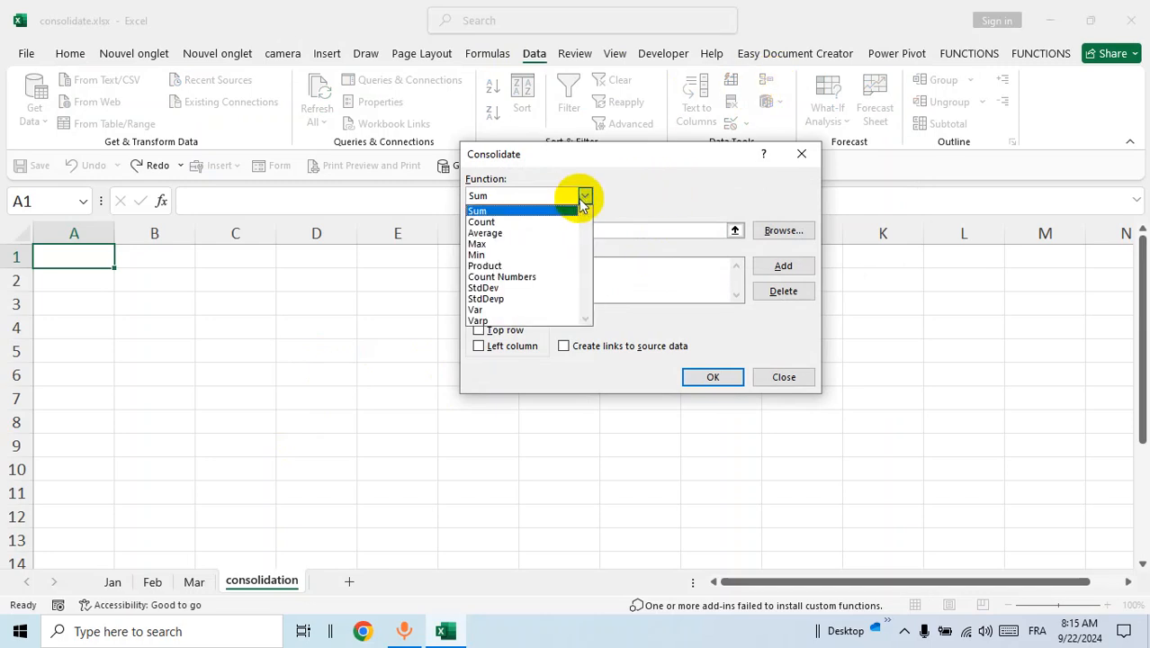
{"action": "left_click", "coordinate": [512, 212]}
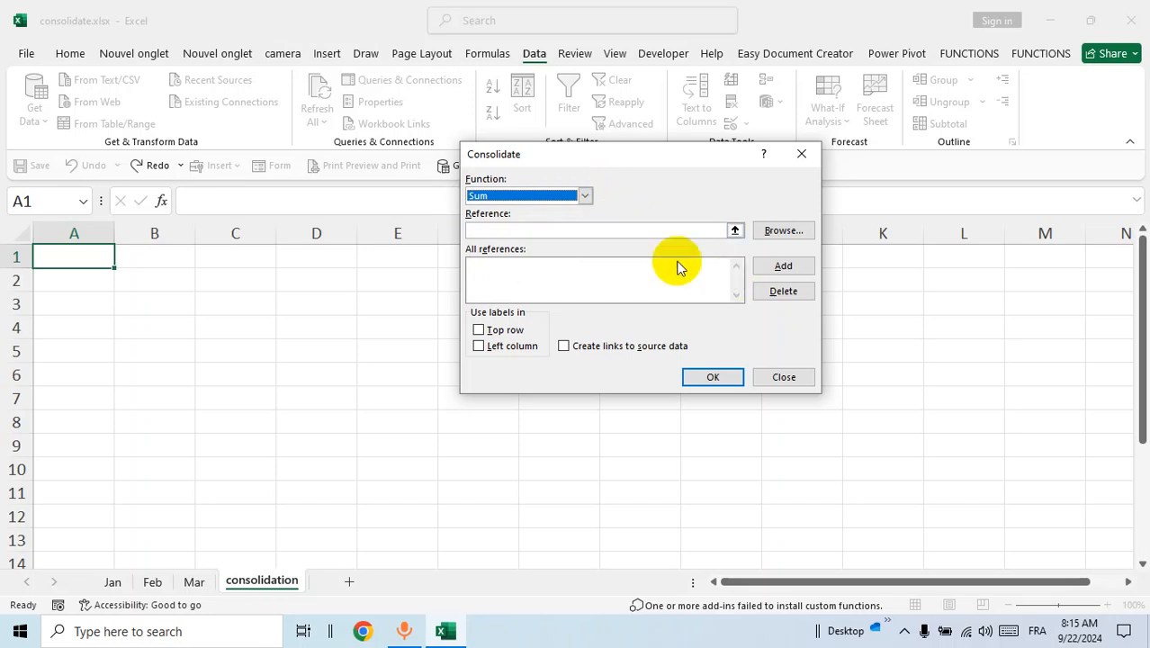
Add the Jan sheet's table, range A1:B4 including headers, to the consolidation references.
{"action": "left_click", "coordinate": [735, 231]}
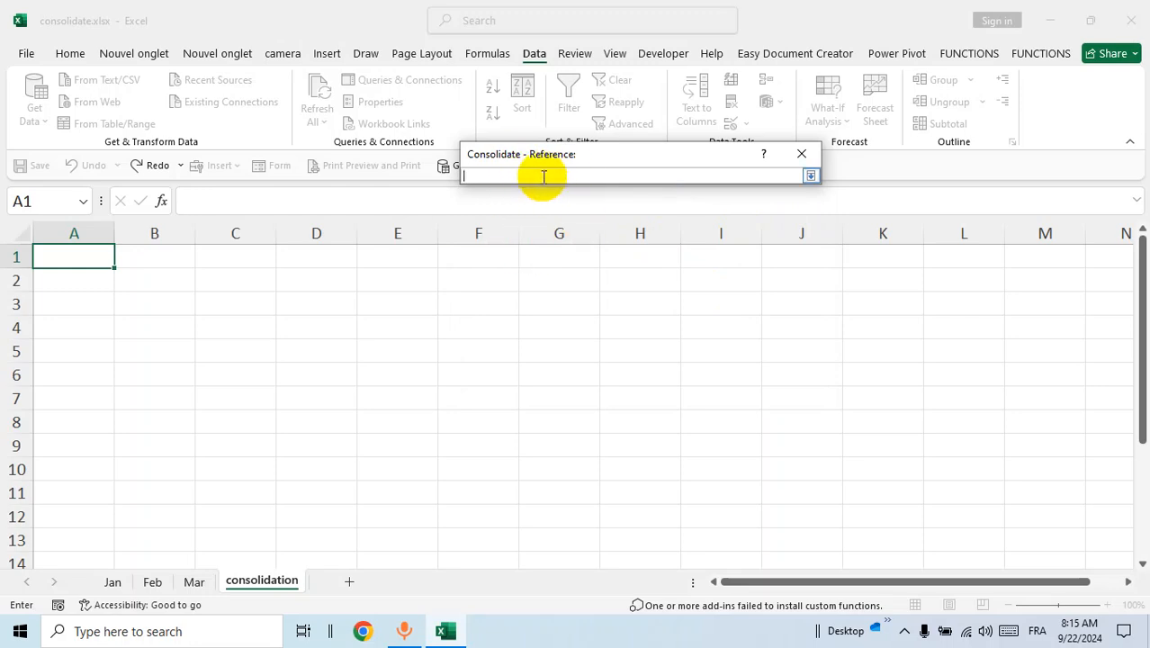
{"action": "left_click", "coordinate": [115, 583]}
{"action": "left_click_drag", "start_coordinate": [64, 263], "coordinate": [410, 337]}
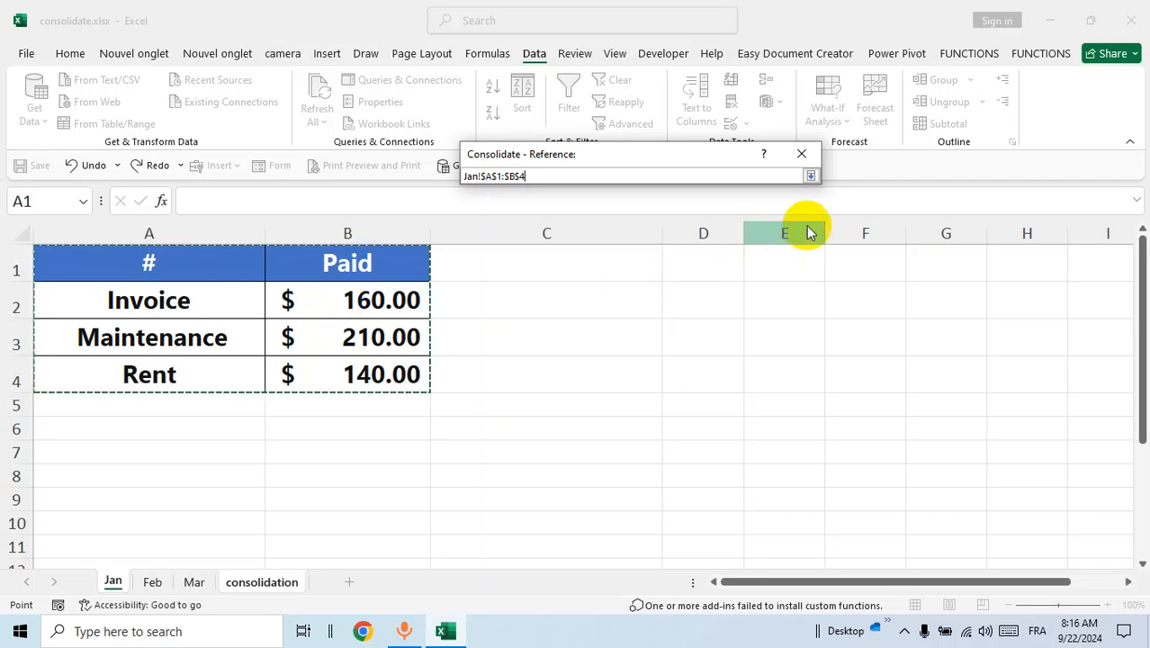
{"action": "left_click", "coordinate": [810, 177]}
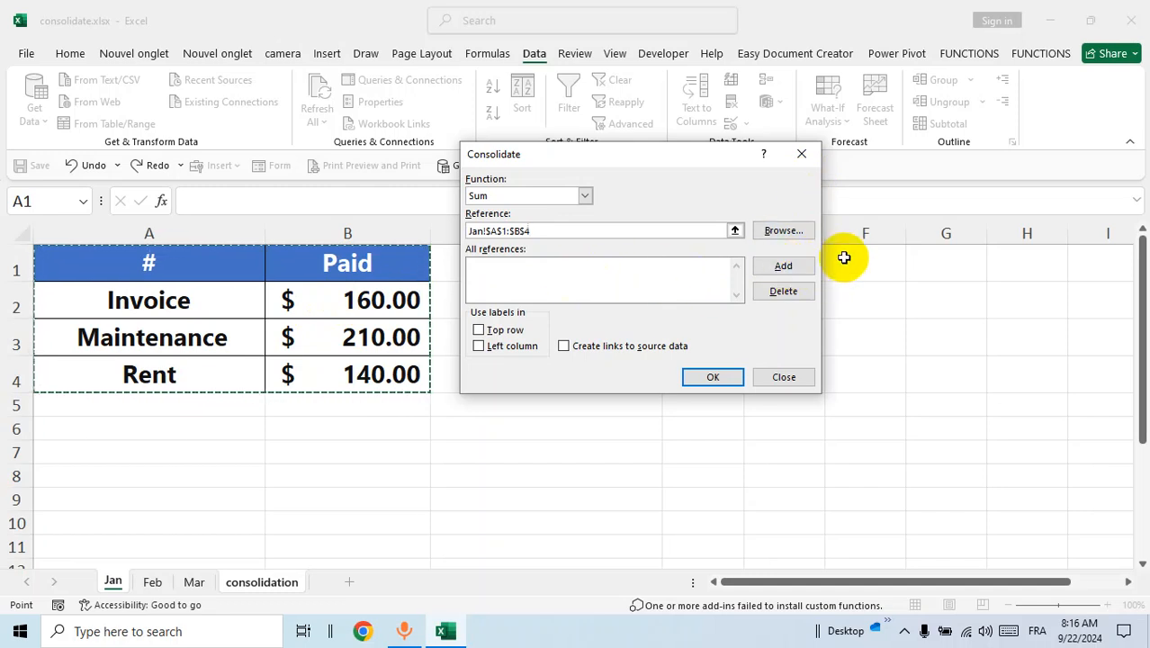
{"action": "left_click", "coordinate": [784, 267]}
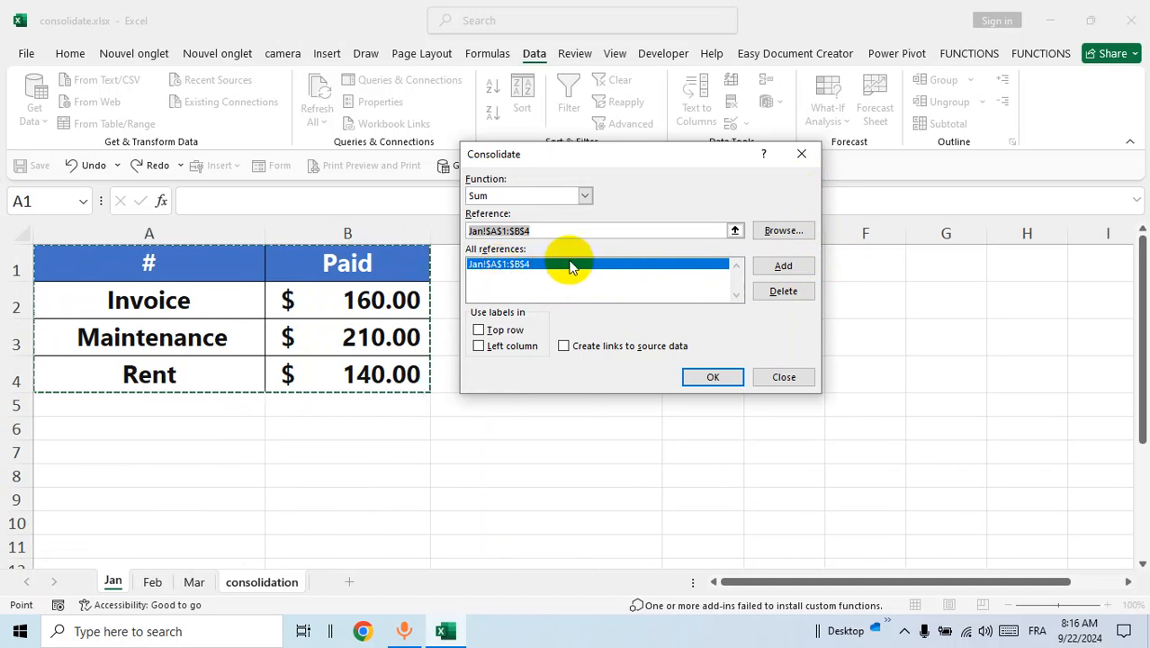
Add the Feb sheet's range A1:B4 as the second consolidation reference.
{"action": "left_click", "coordinate": [735, 231]}
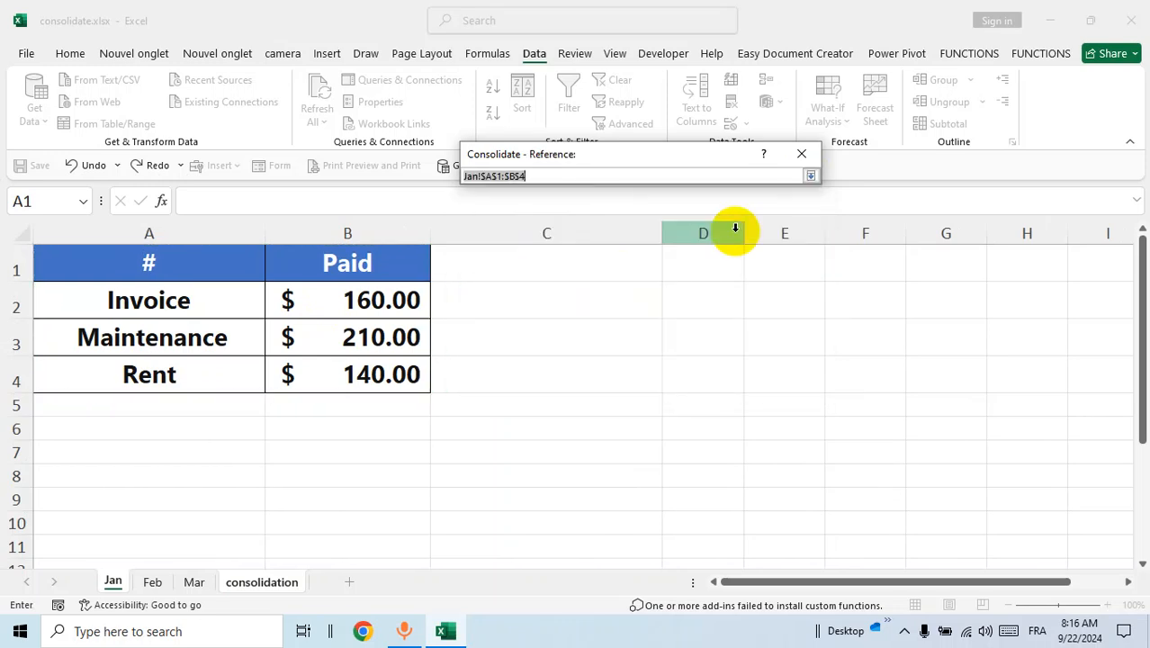
{"action": "left_click", "coordinate": [153, 583]}
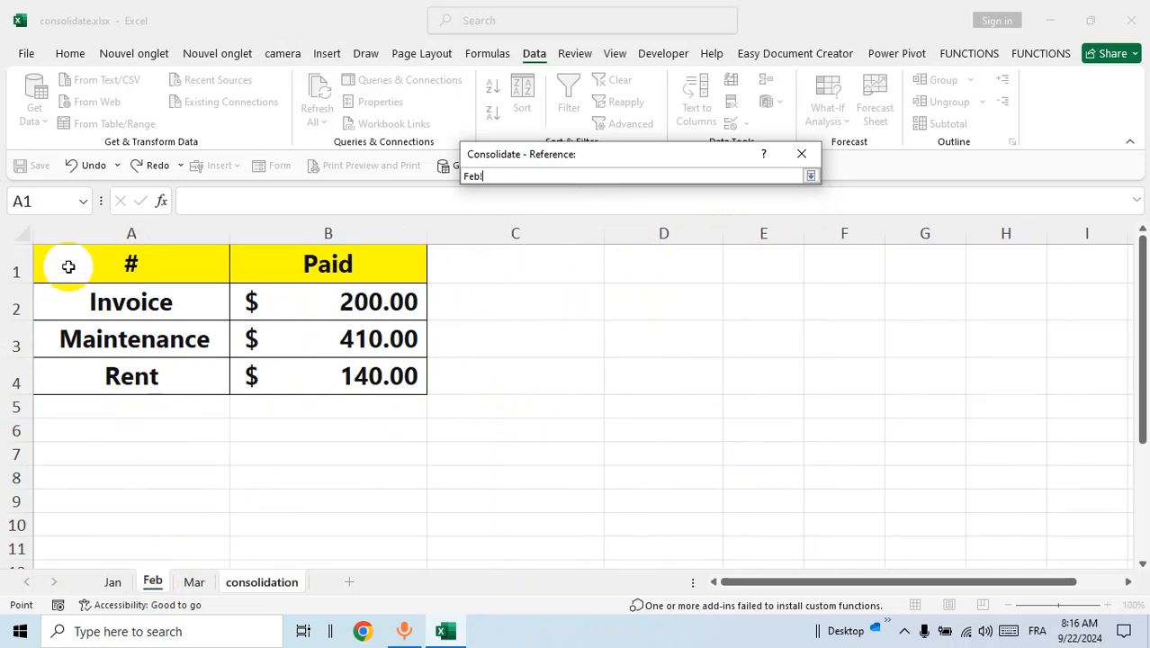
{"action": "left_click_drag", "start_coordinate": [119, 274], "coordinate": [301, 295]}
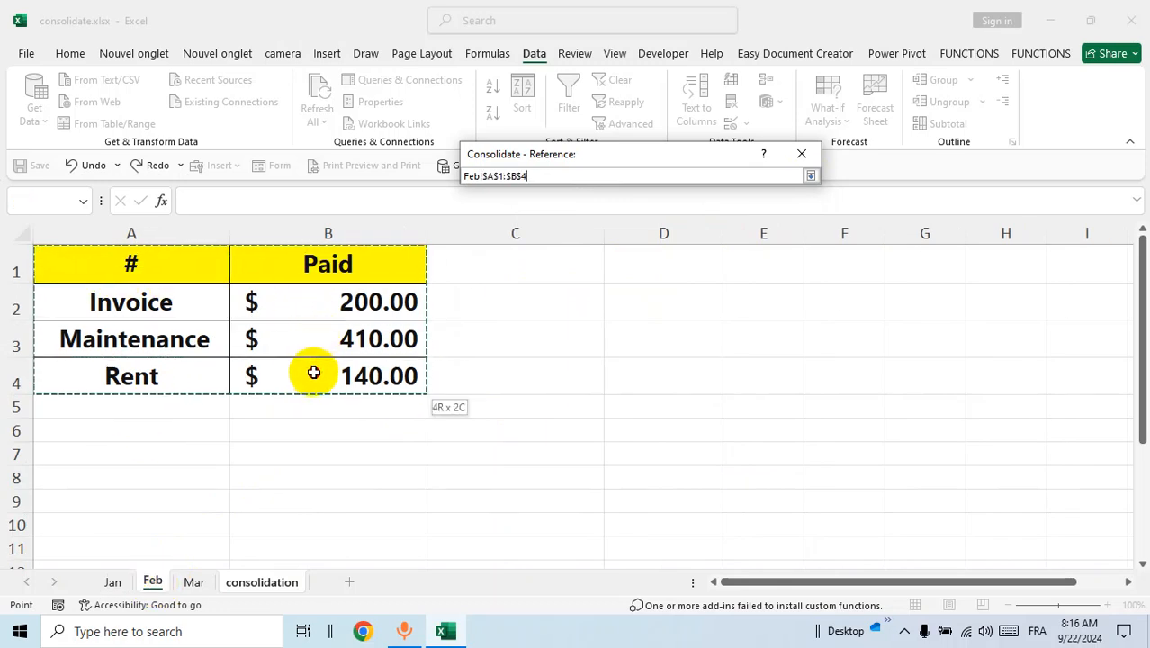
{"action": "left_click", "coordinate": [811, 176]}
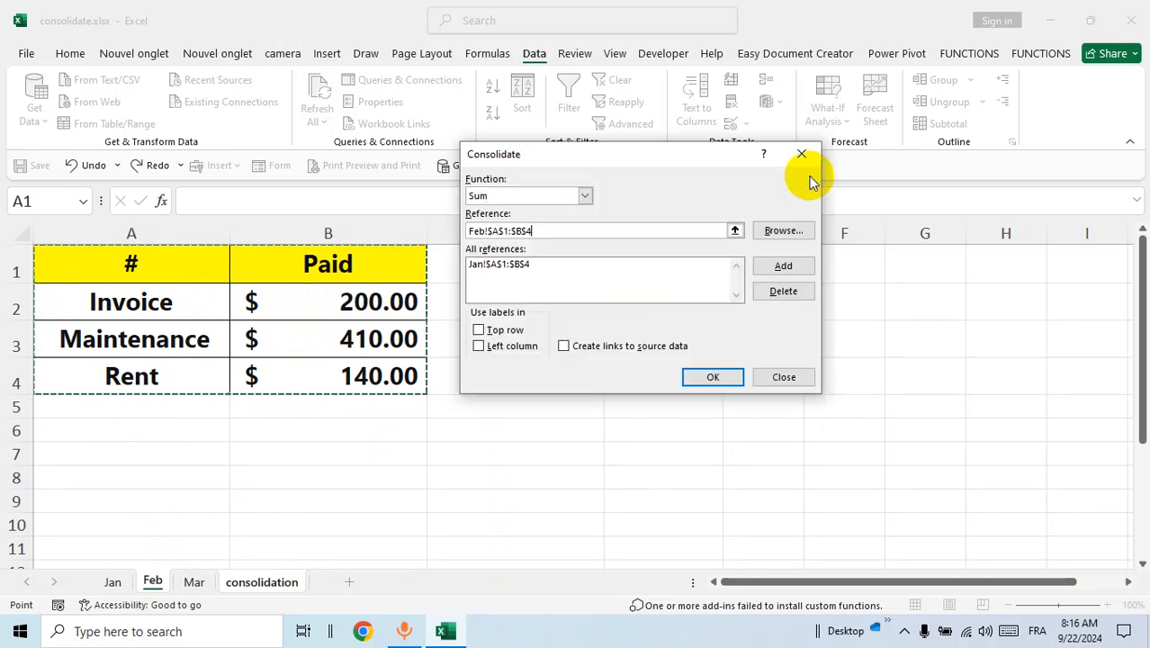
{"action": "left_click", "coordinate": [782, 268]}
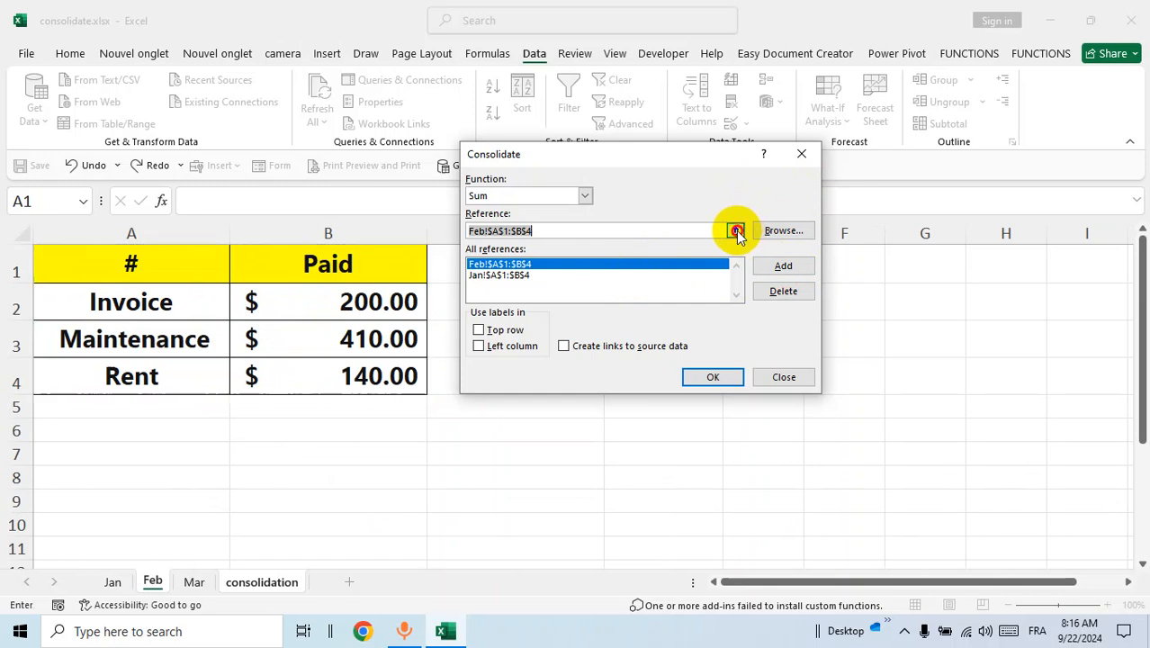
Add the Mar sheet's range A1:B4 as the third consolidation reference.
{"action": "left_click", "coordinate": [737, 232]}
{"action": "left_click", "coordinate": [193, 582]}
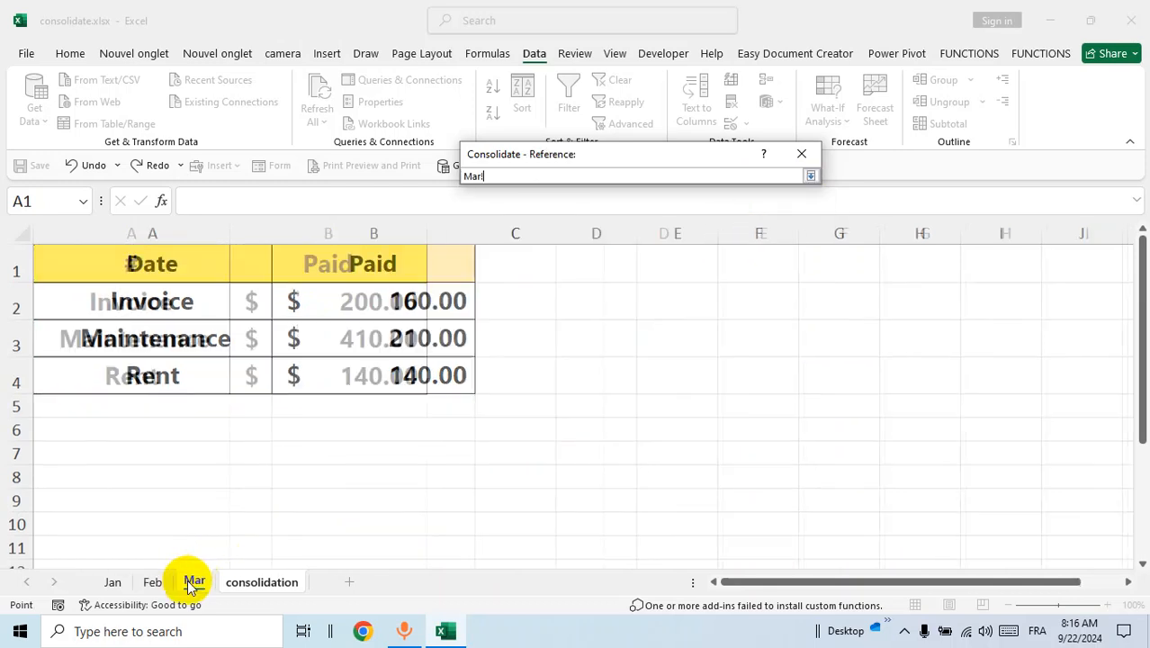
{"action": "left_click_drag", "start_coordinate": [97, 262], "coordinate": [389, 360]}
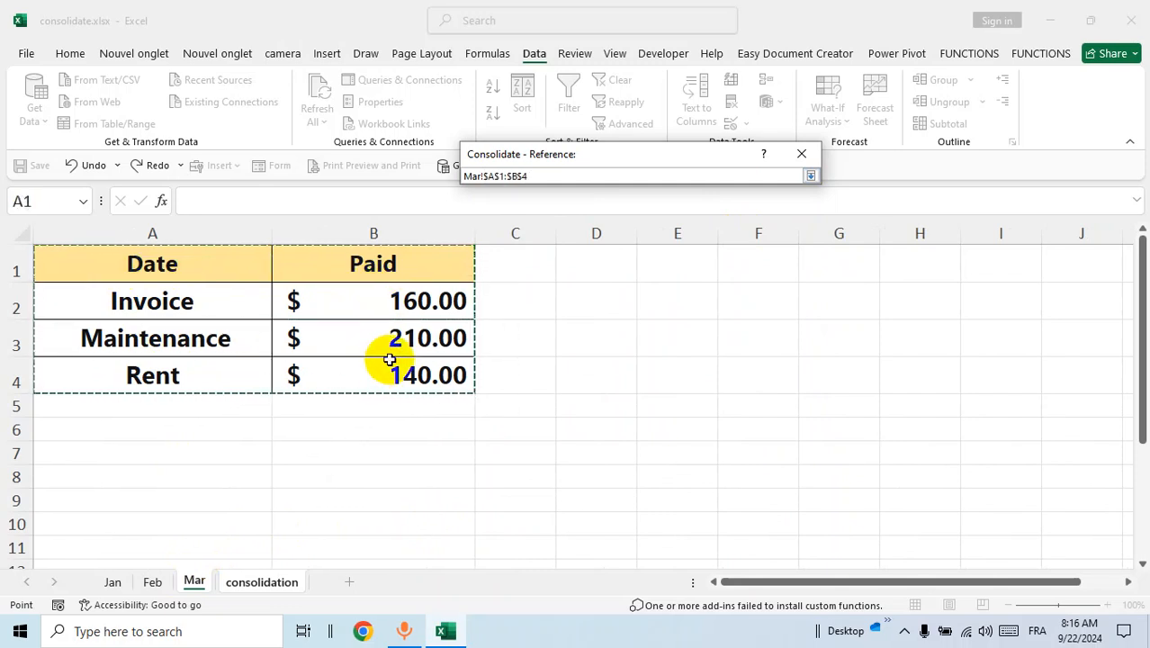
{"action": "left_click", "coordinate": [809, 175]}
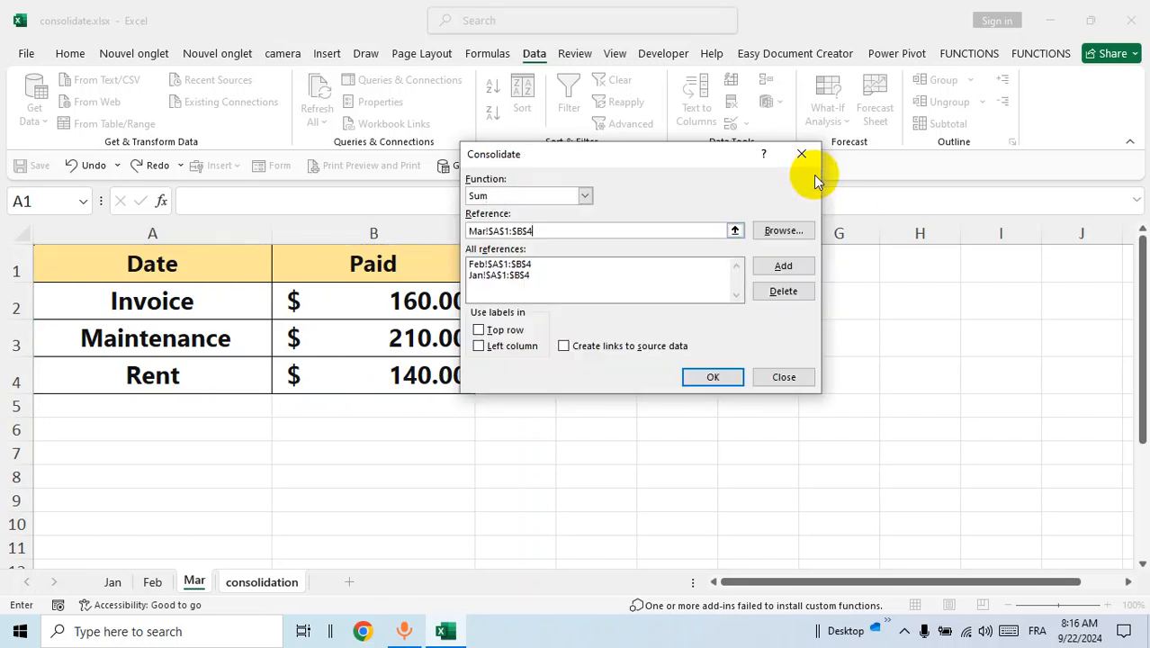
{"action": "left_click", "coordinate": [785, 266]}
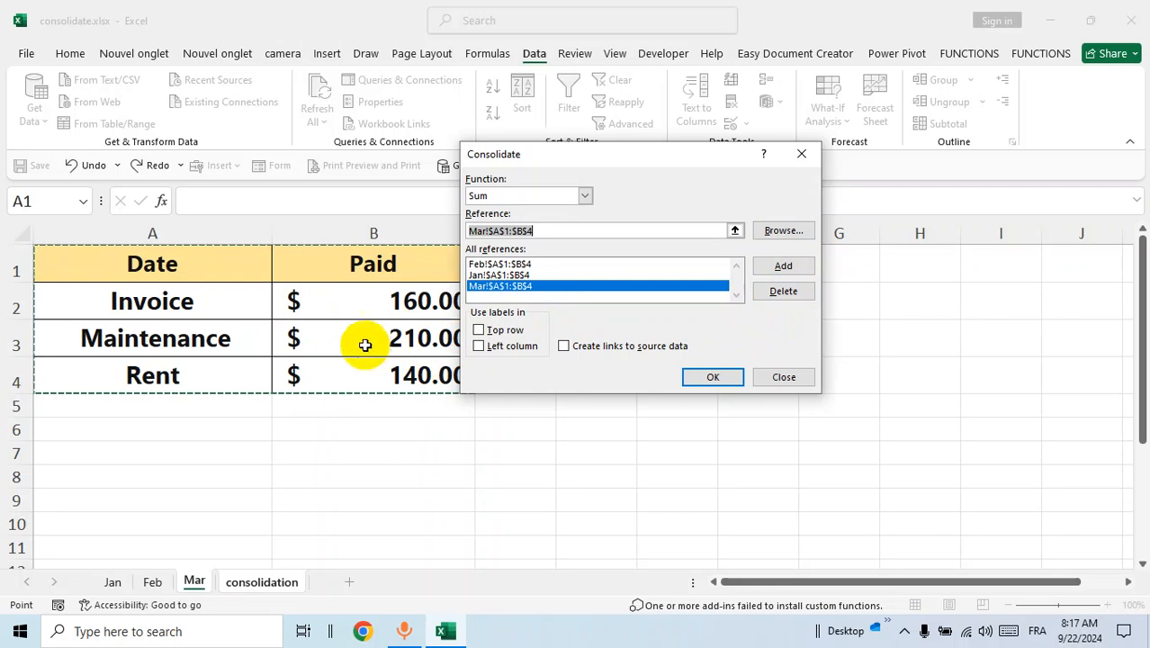
Use labels from the top row and left column, enable links to source data, and run the consolidation.
{"action": "left_click", "coordinate": [478, 330]}
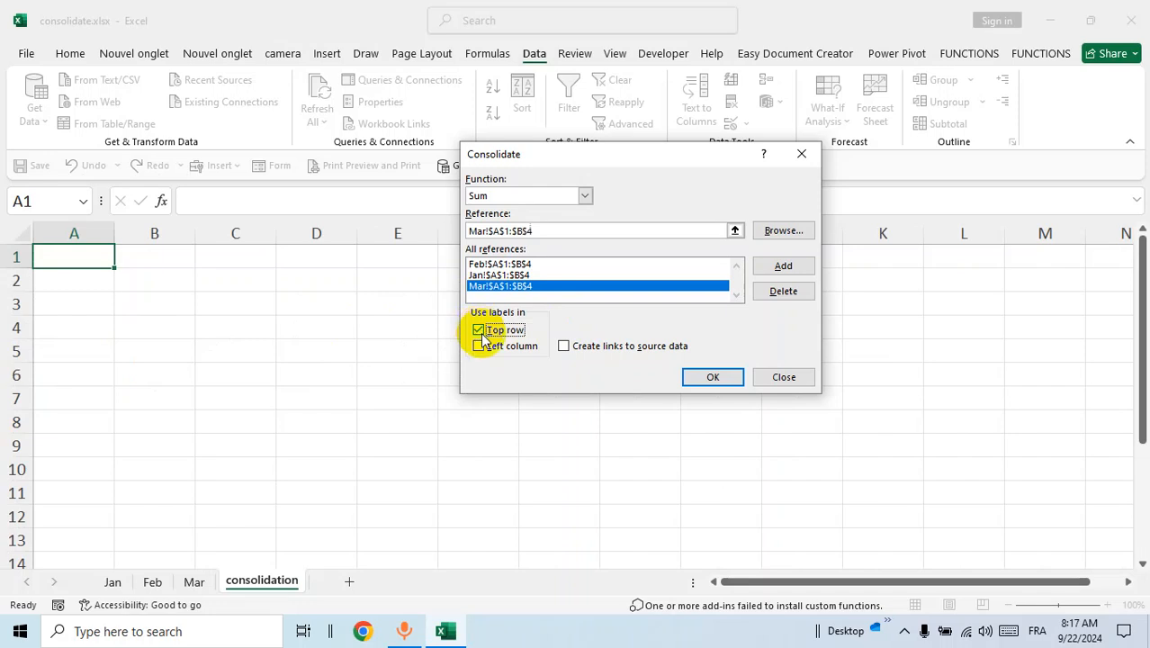
{"action": "left_click", "coordinate": [480, 347]}
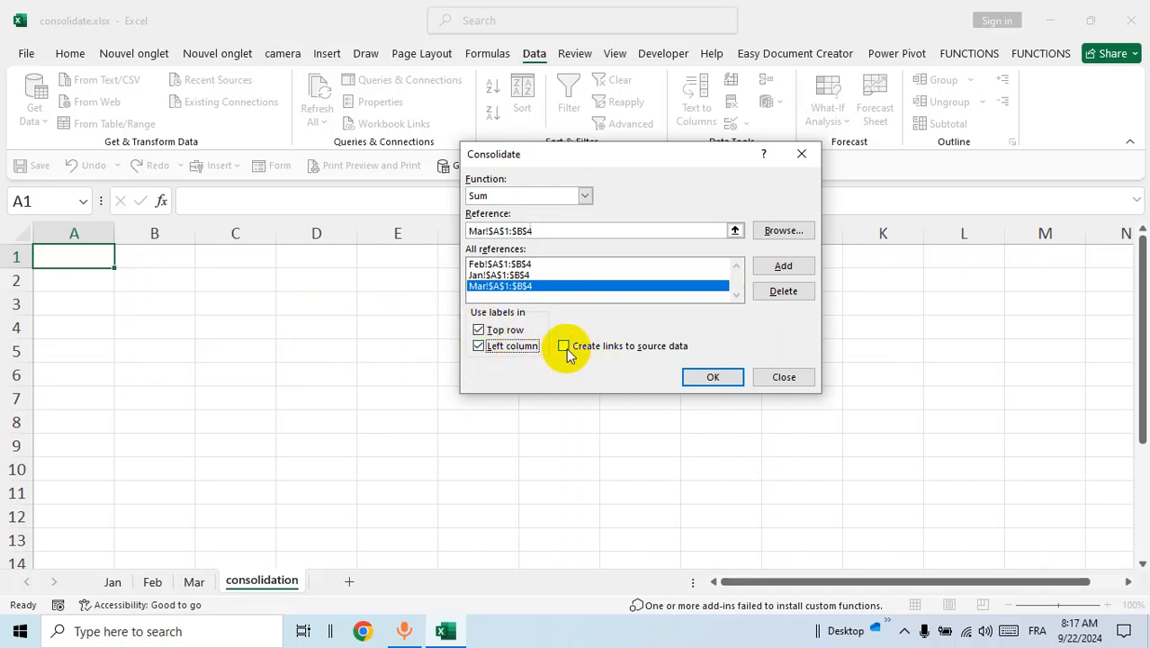
{"action": "left_click", "coordinate": [564, 348]}
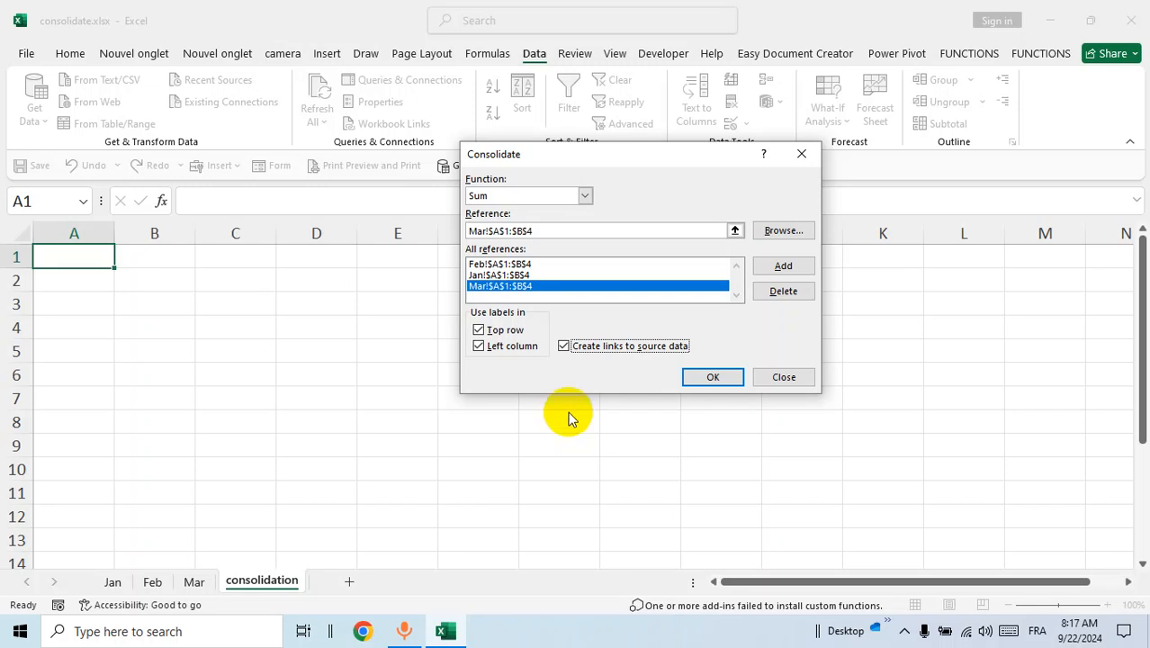
{"action": "left_click", "coordinate": [707, 377]}
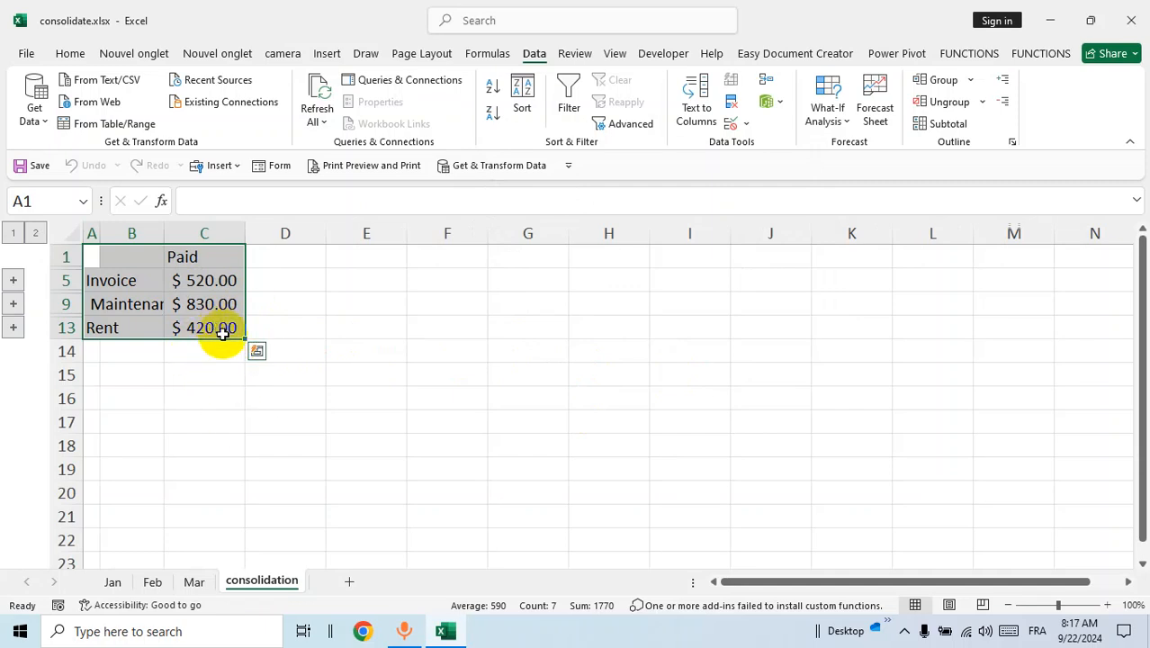
Format the consolidated table as bold, size 18, vertically middle-aligned text with all borders.
{"action": "left_click", "coordinate": [81, 56]}
{"action": "left_click", "coordinate": [110, 112]}
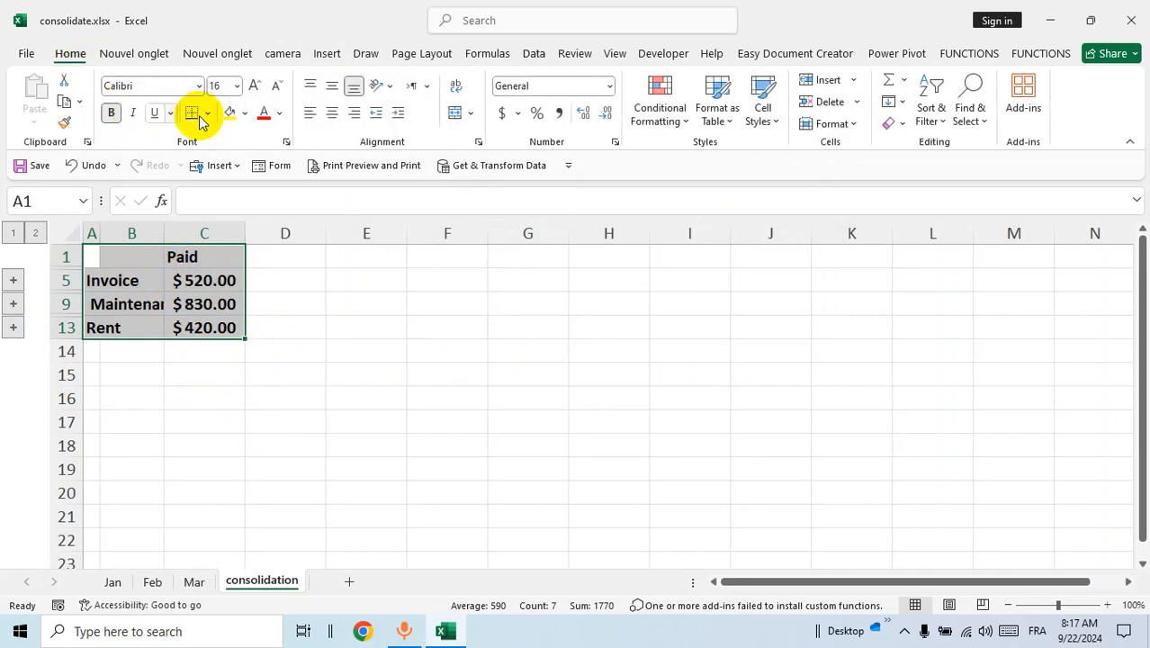
{"action": "left_click", "coordinate": [255, 90]}
{"action": "left_click", "coordinate": [332, 113]}
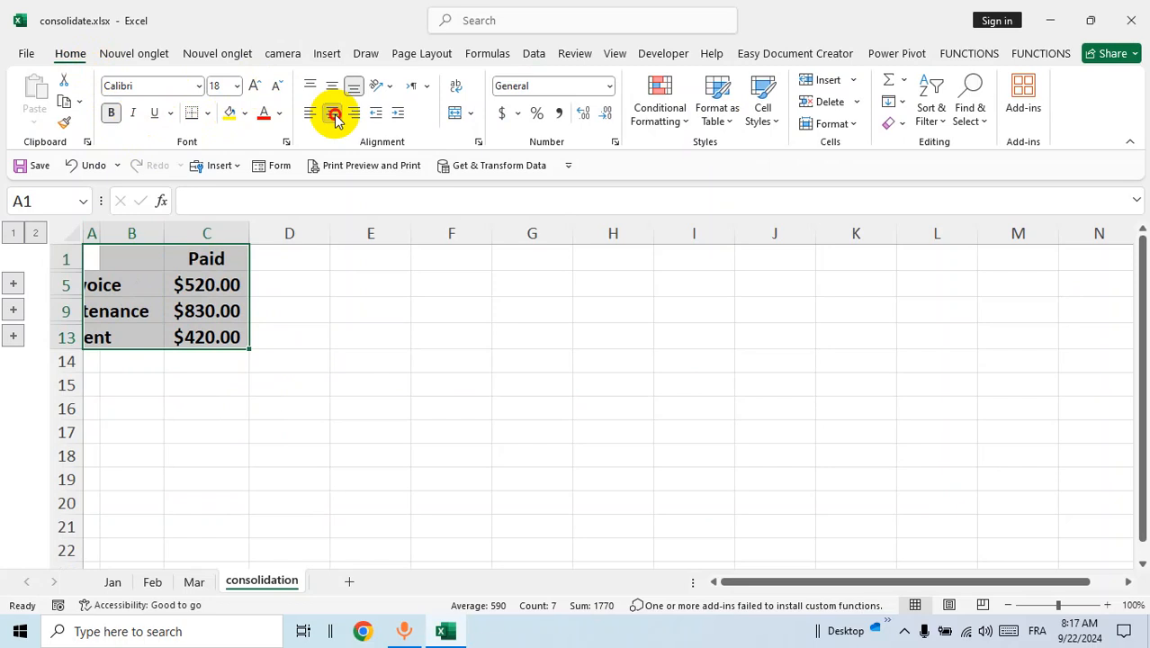
{"action": "left_click", "coordinate": [334, 116]}
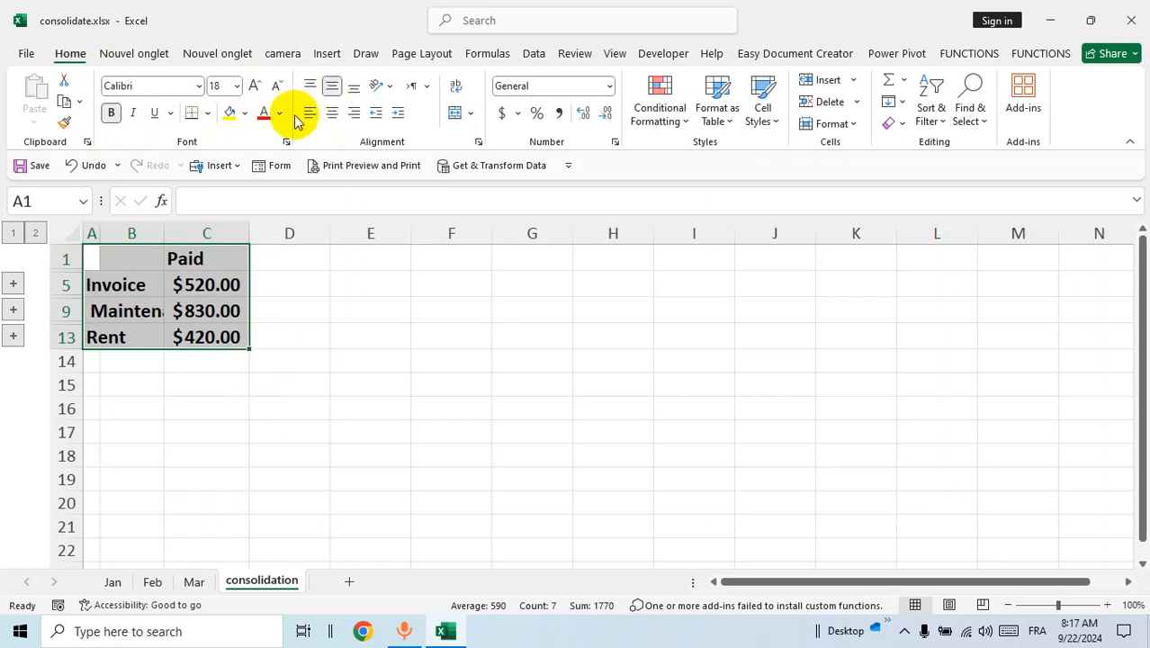
{"action": "left_click", "coordinate": [207, 113]}
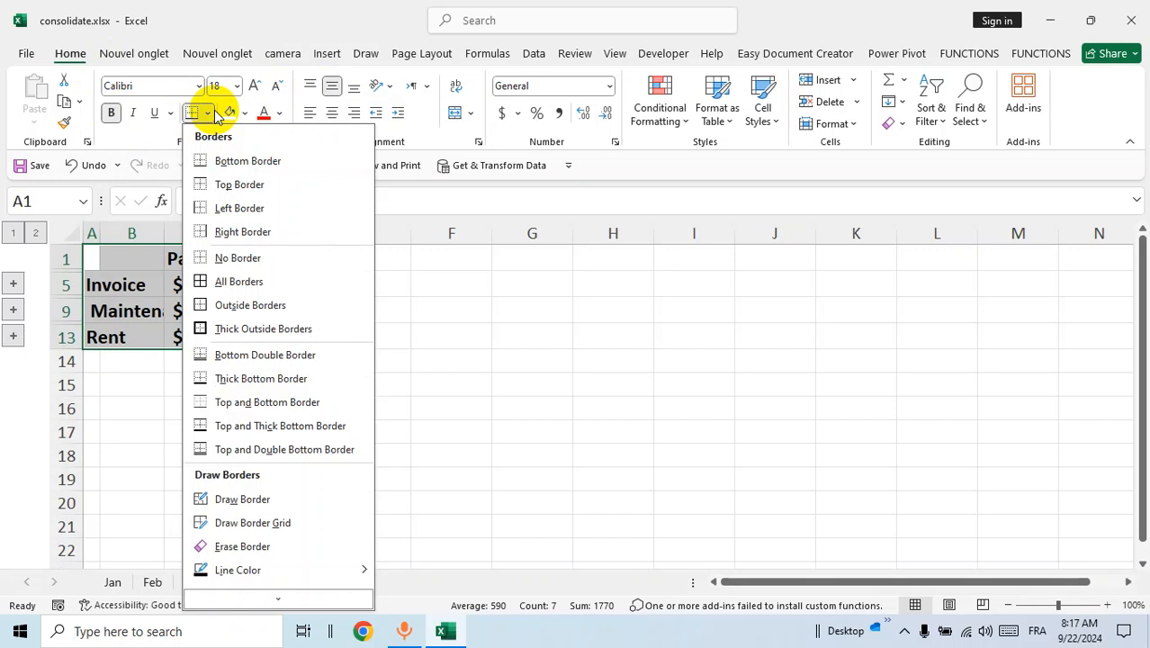
{"action": "left_click", "coordinate": [241, 284]}
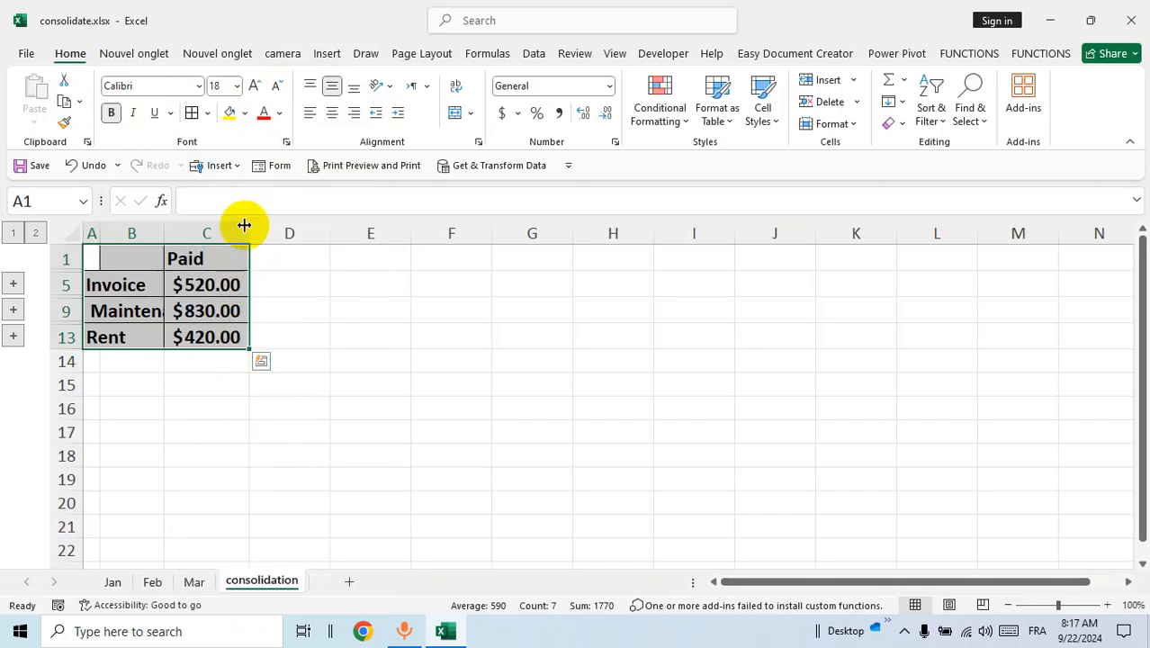
Widen columns B and C of the consolidated table and enlarge its font to size 24.
{"action": "left_click_drag", "start_coordinate": [248, 227], "coordinate": [327, 234]}
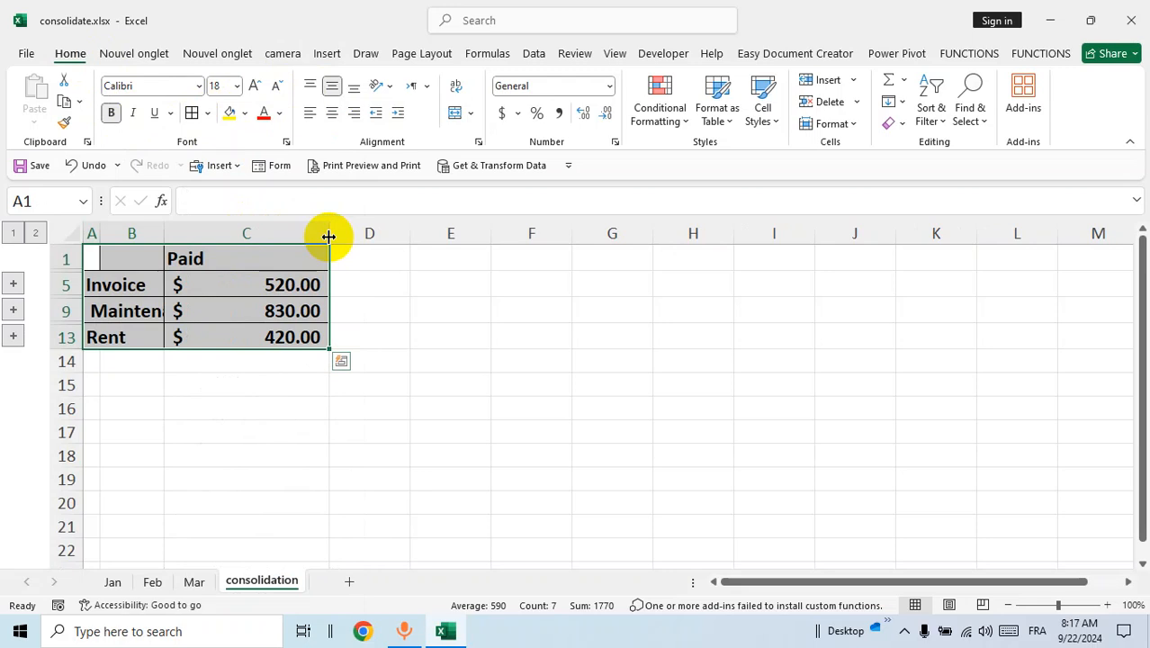
{"action": "left_click_drag", "start_coordinate": [165, 233], "coordinate": [240, 234]}
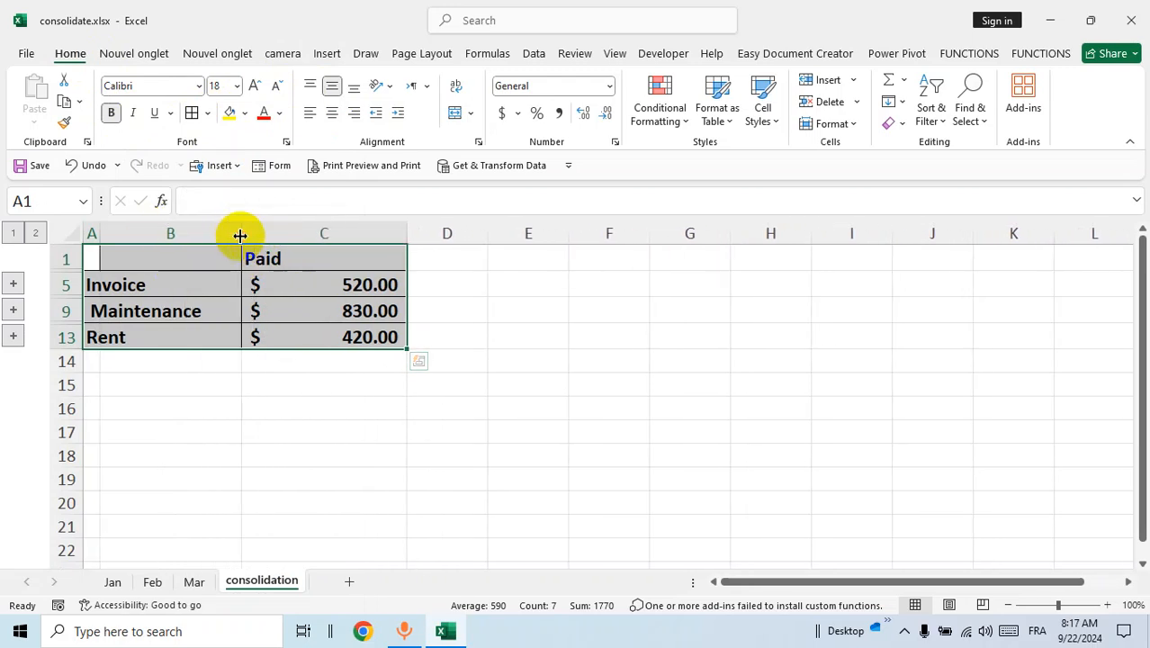
{"action": "left_click", "coordinate": [257, 87]}
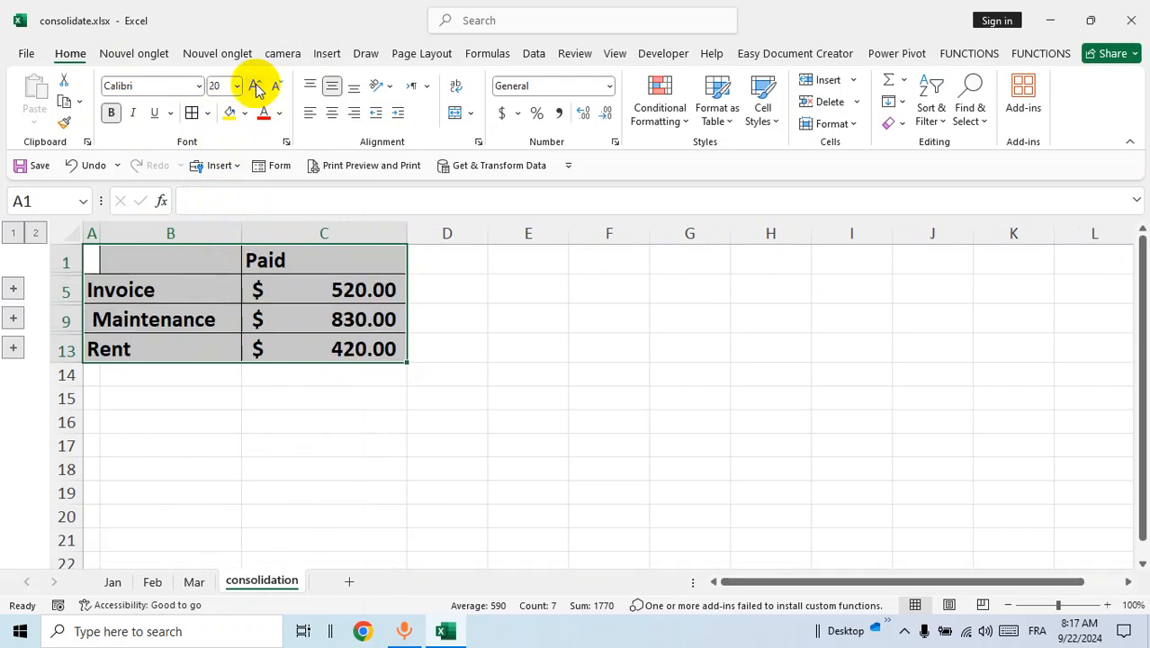
{"action": "left_click", "coordinate": [256, 86]}
{"action": "left_click", "coordinate": [256, 86]}
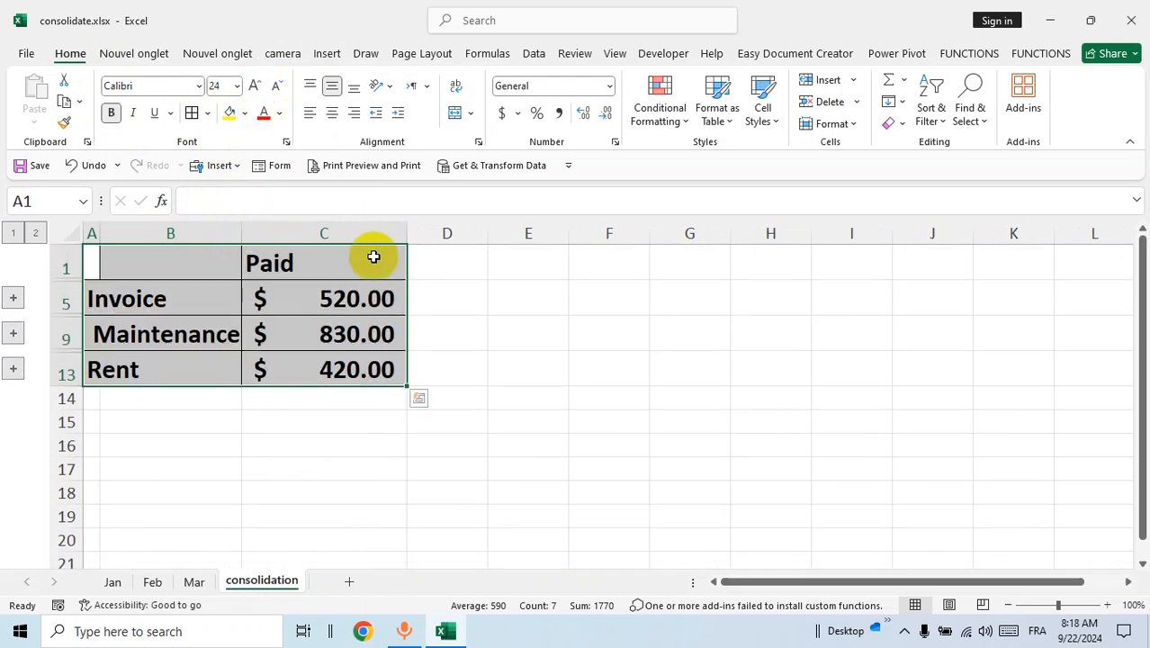
{"action": "left_click_drag", "start_coordinate": [404, 226], "coordinate": [436, 231]}
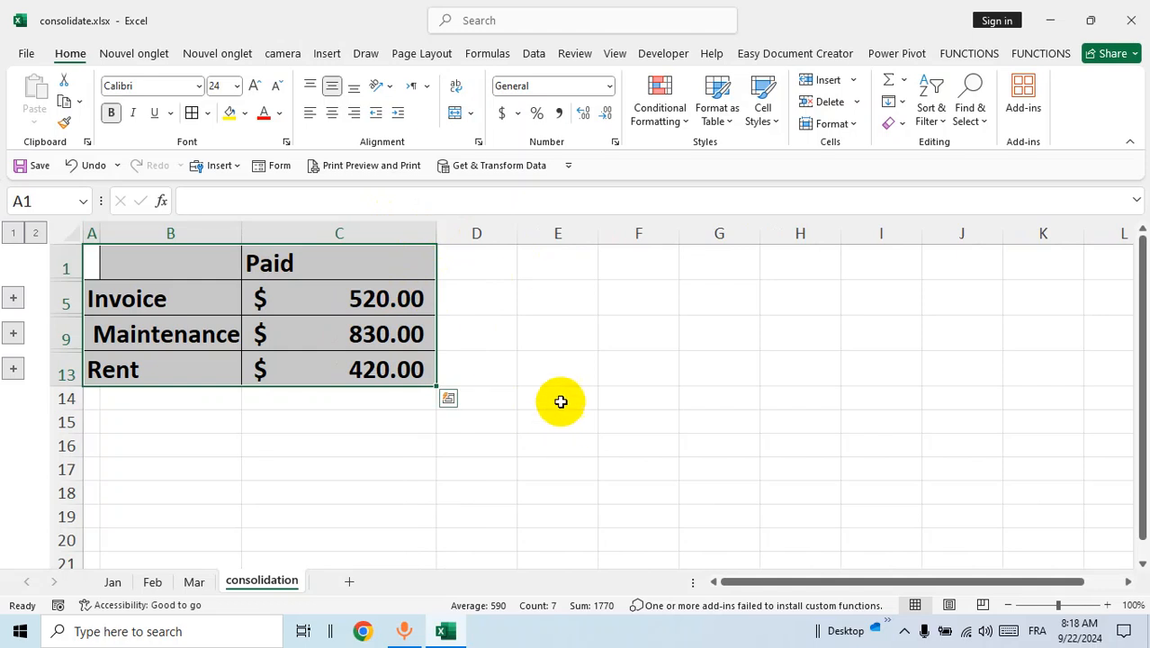
{"action": "left_click", "coordinate": [550, 366]}
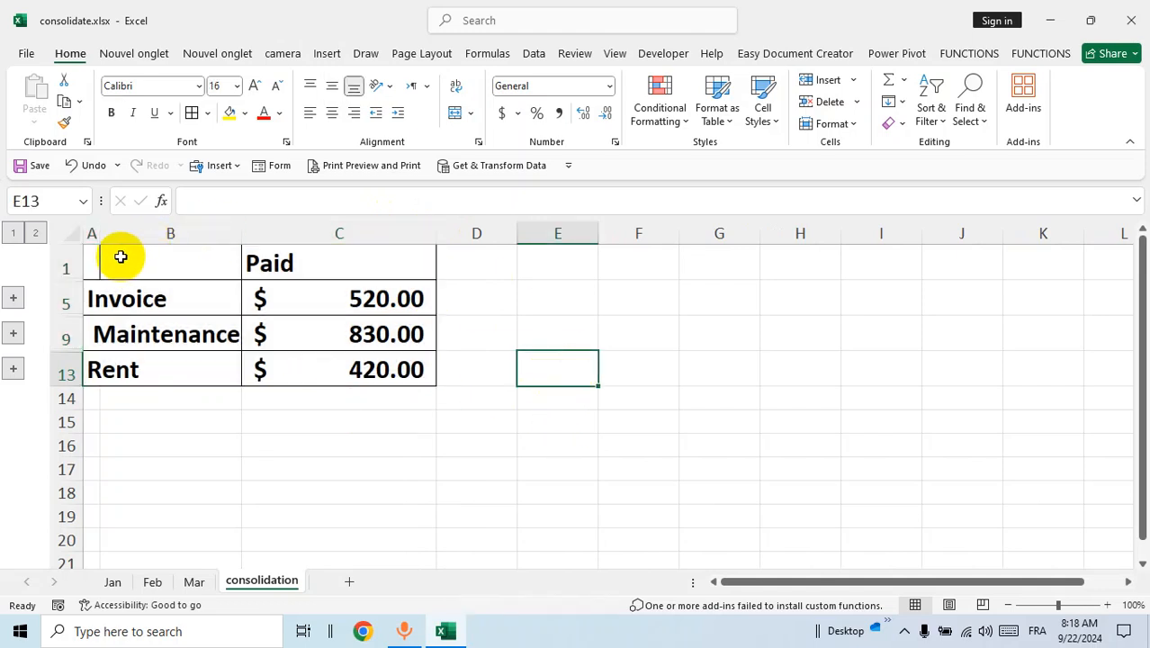
Fill the consolidated table's header row, A1:C1, with a light orange theme color.
{"action": "left_click_drag", "start_coordinate": [92, 256], "coordinate": [323, 256]}
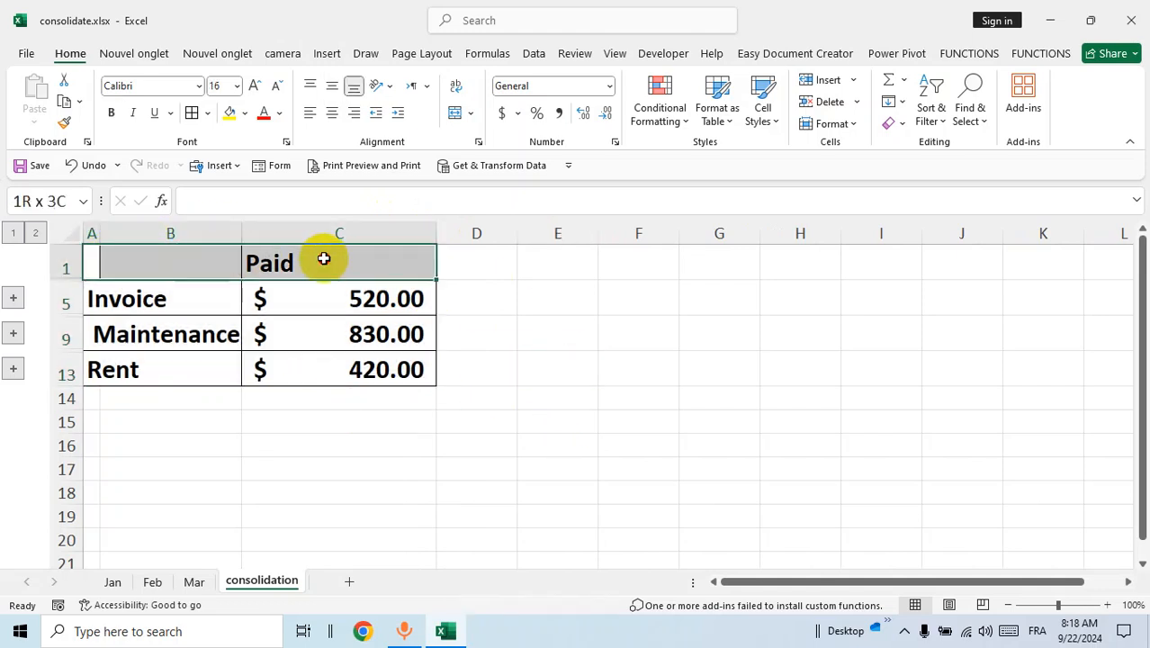
{"action": "left_click", "coordinate": [245, 114]}
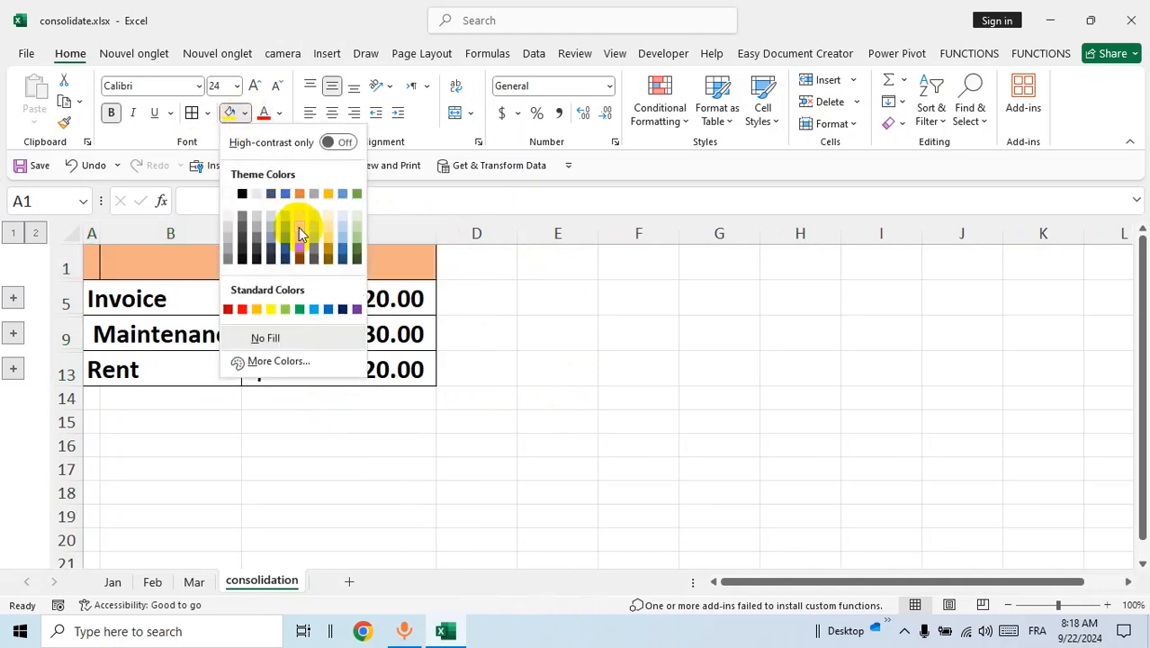
{"action": "left_click", "coordinate": [301, 231]}
{"action": "left_click", "coordinate": [518, 335]}
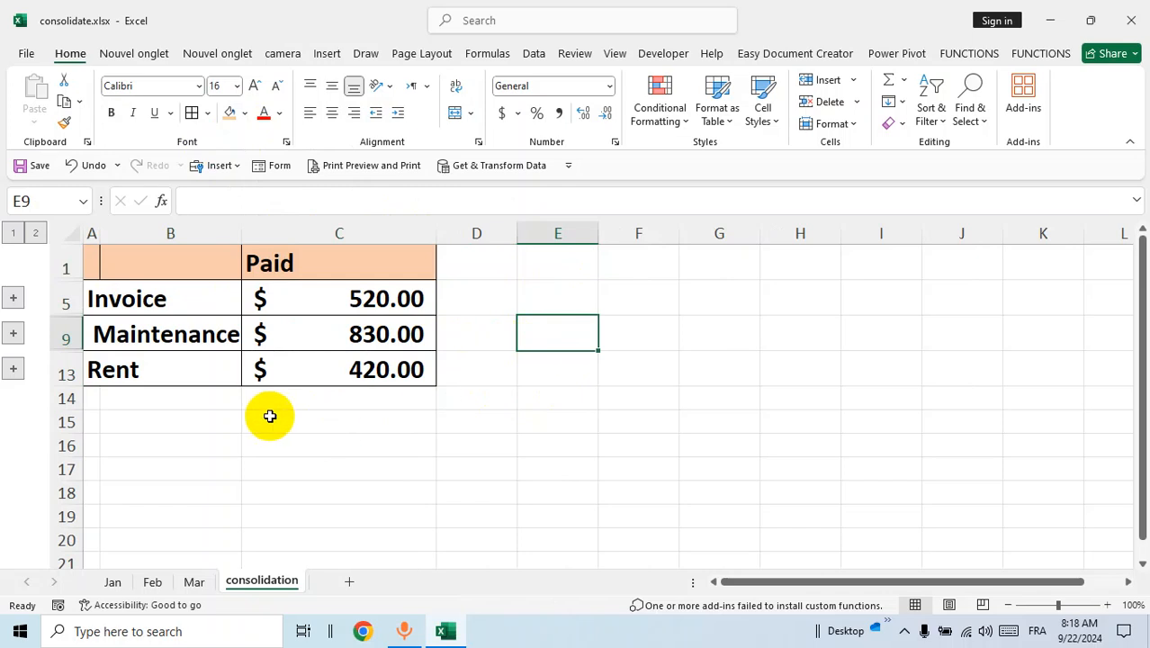
Expand the Invoice group, inspect the source links in cells C4, C3 and C2, and collapse it again.
{"action": "left_click", "coordinate": [13, 302]}
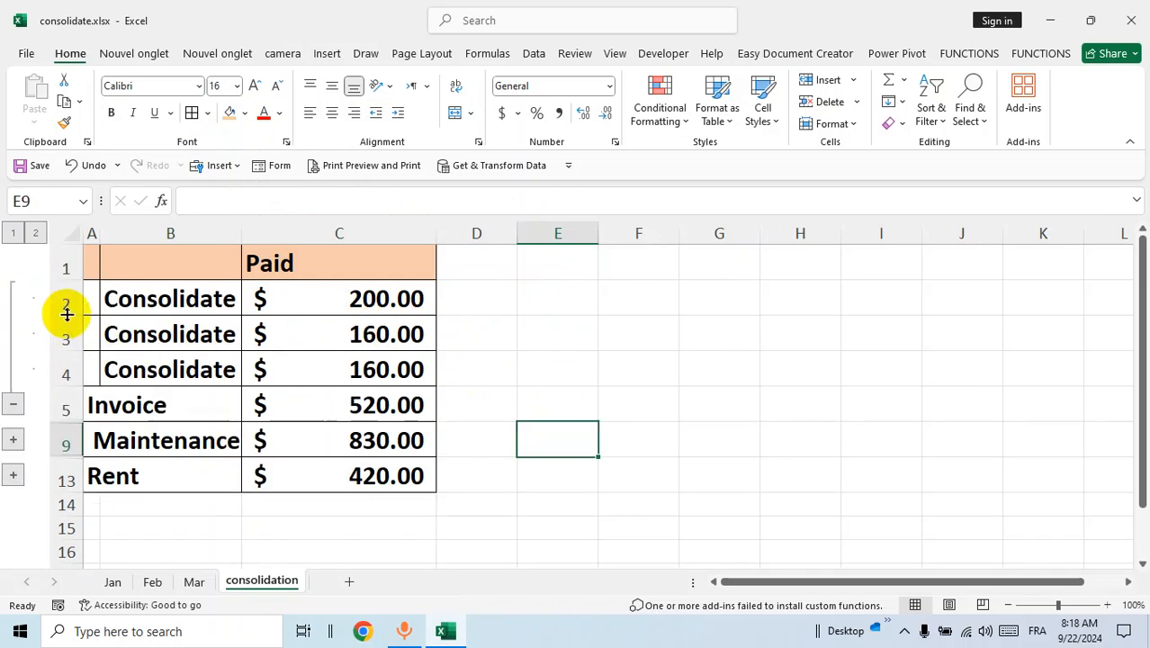
{"action": "left_click", "coordinate": [334, 370]}
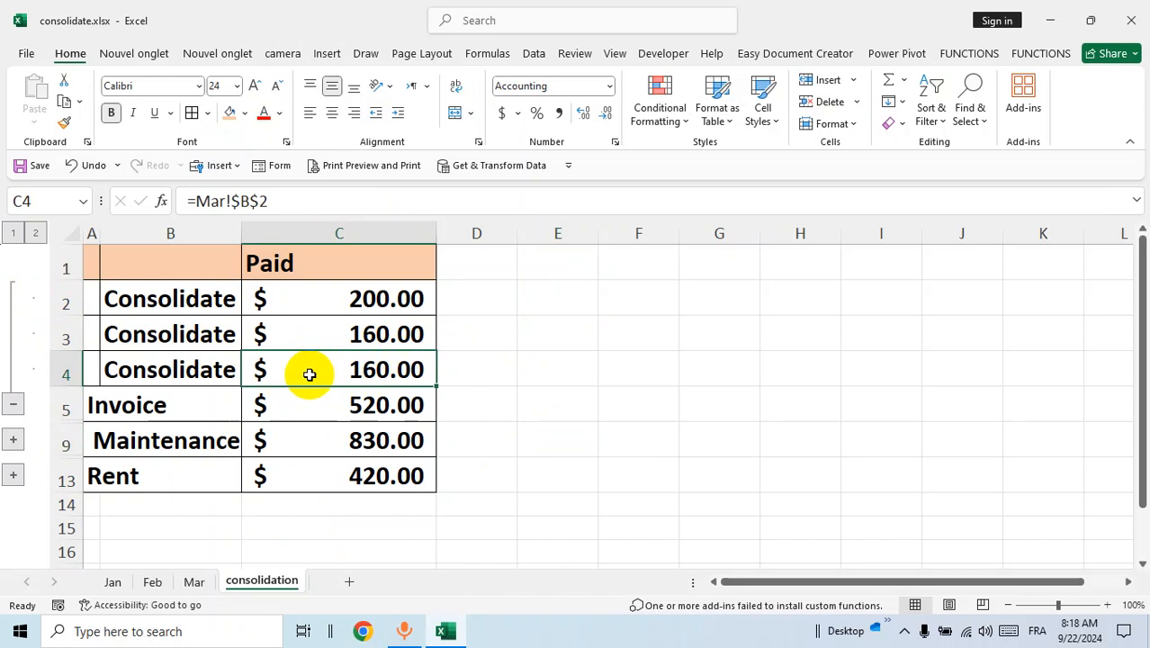
{"action": "left_click", "coordinate": [317, 335]}
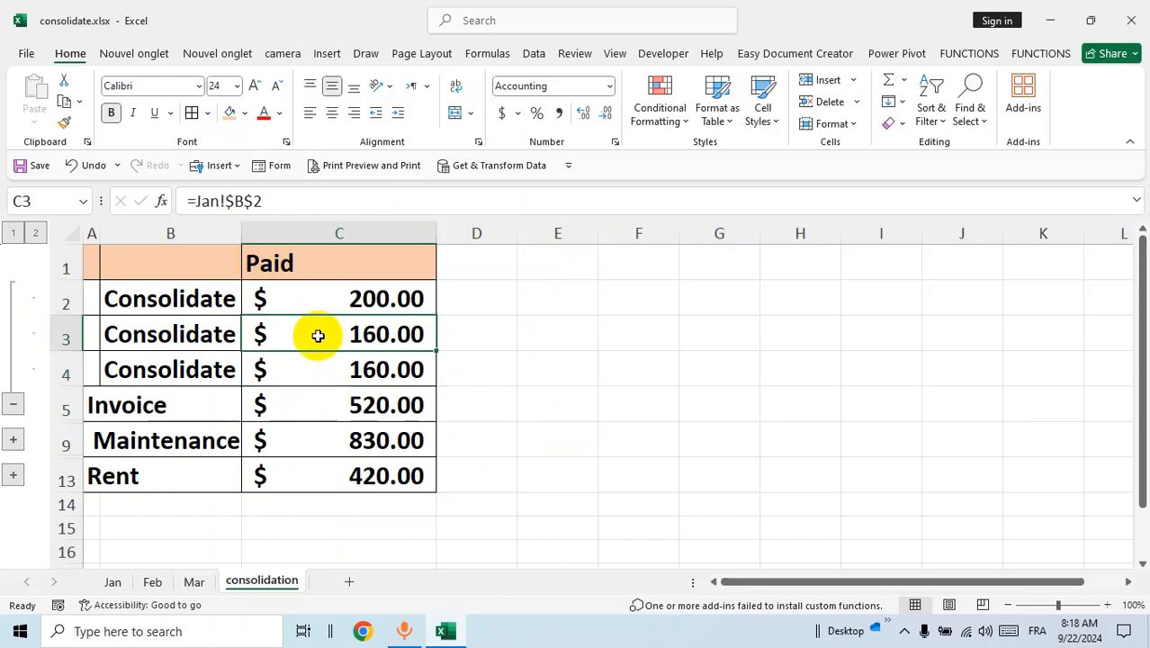
{"action": "left_click", "coordinate": [317, 305]}
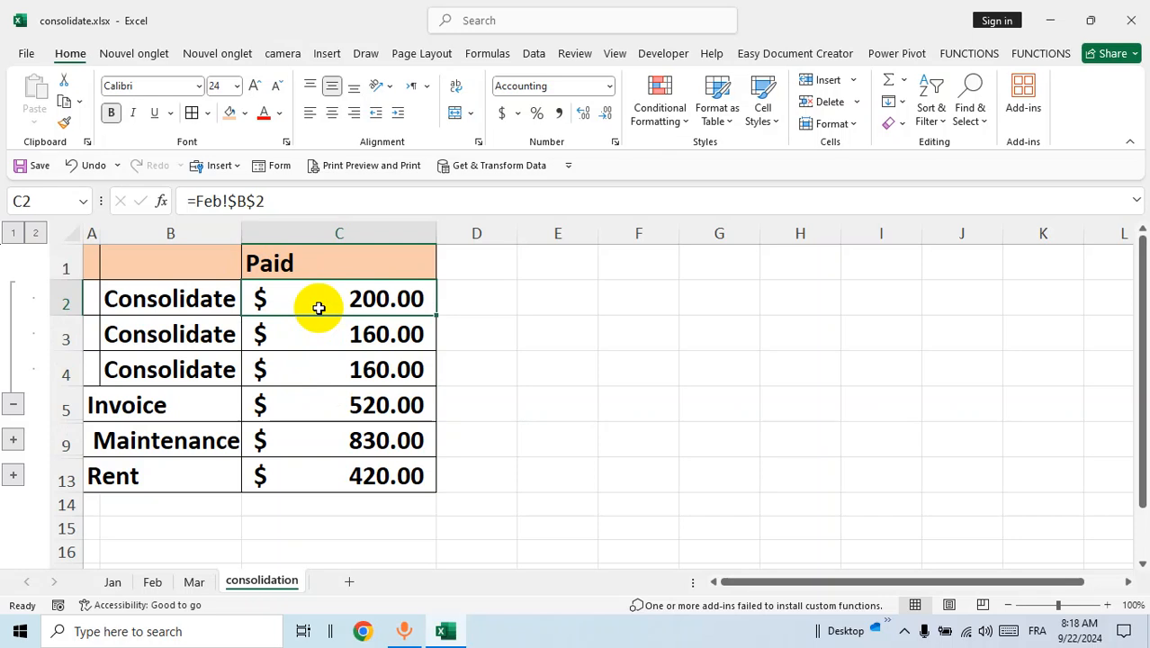
{"action": "left_click", "coordinate": [14, 405]}
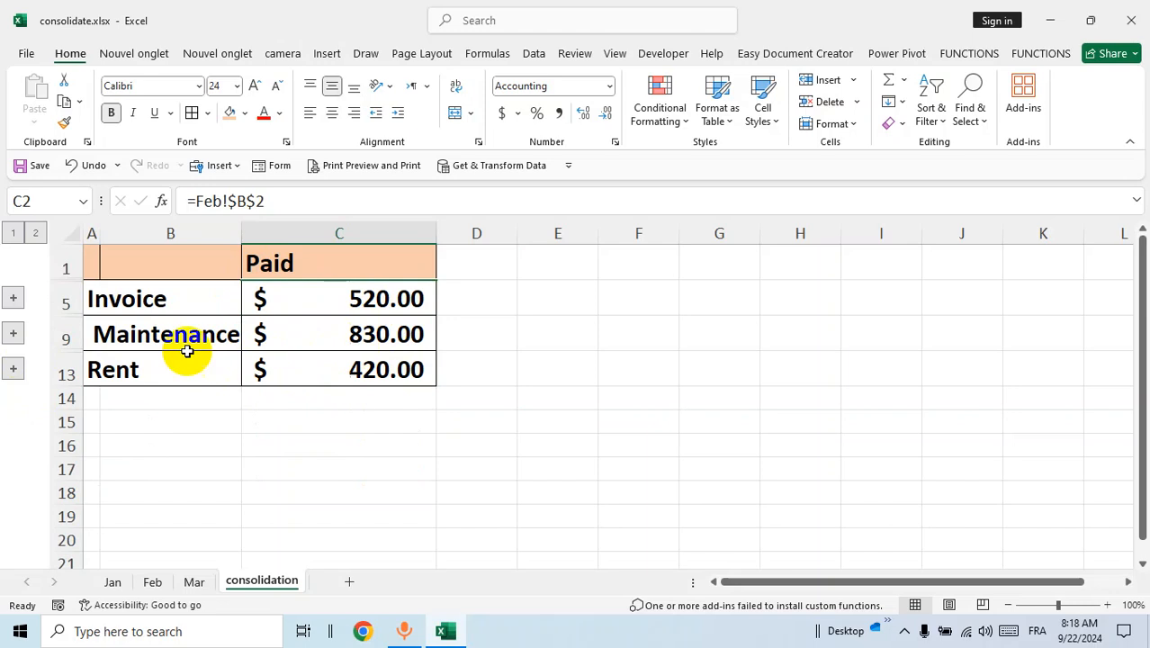
Expand the Maintenance group, check the source links in cells C6 to C8, and collapse it again.
{"action": "left_click", "coordinate": [13, 338]}
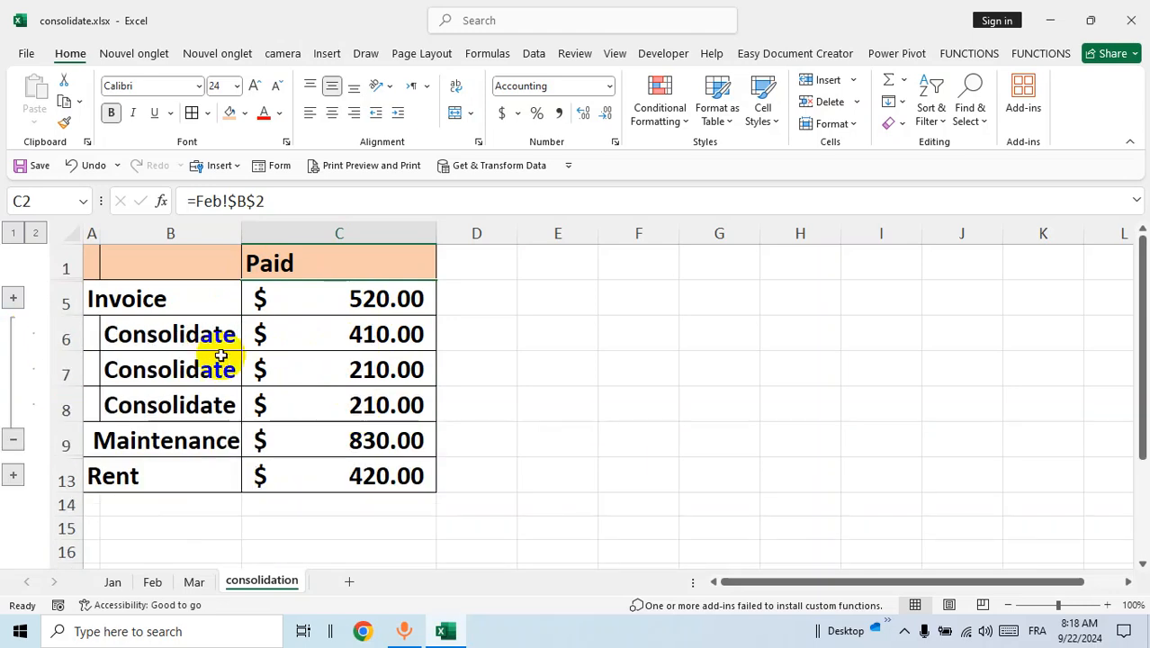
{"action": "left_click", "coordinate": [341, 376]}
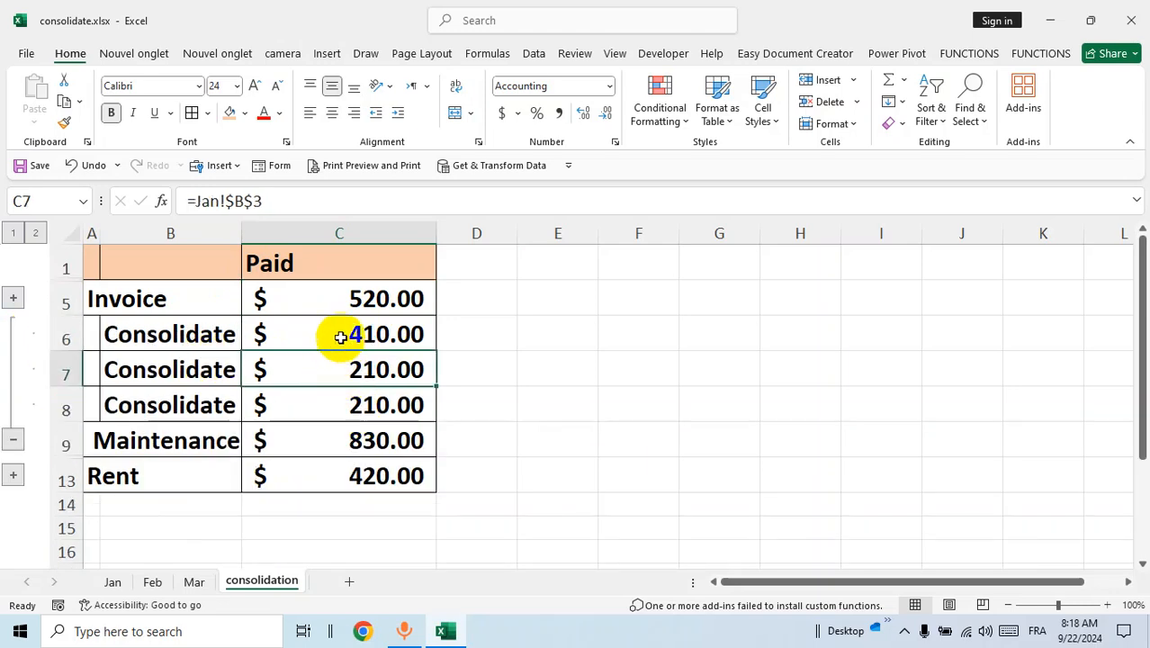
{"action": "left_click", "coordinate": [337, 346]}
{"action": "left_click", "coordinate": [351, 405]}
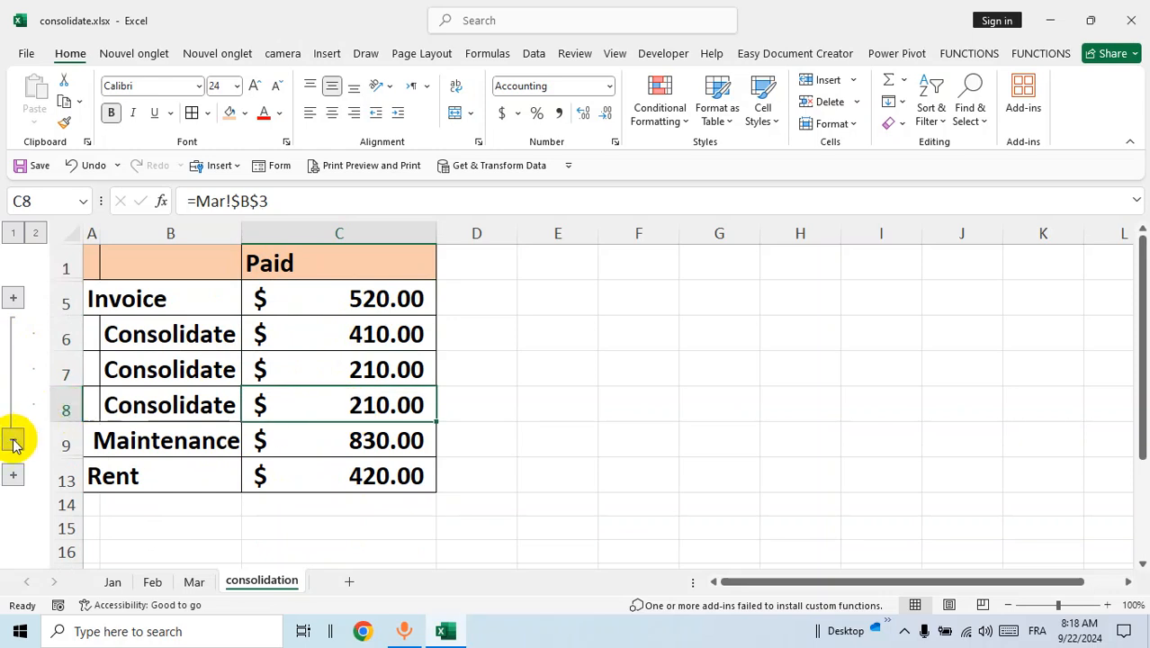
{"action": "left_click", "coordinate": [13, 440]}
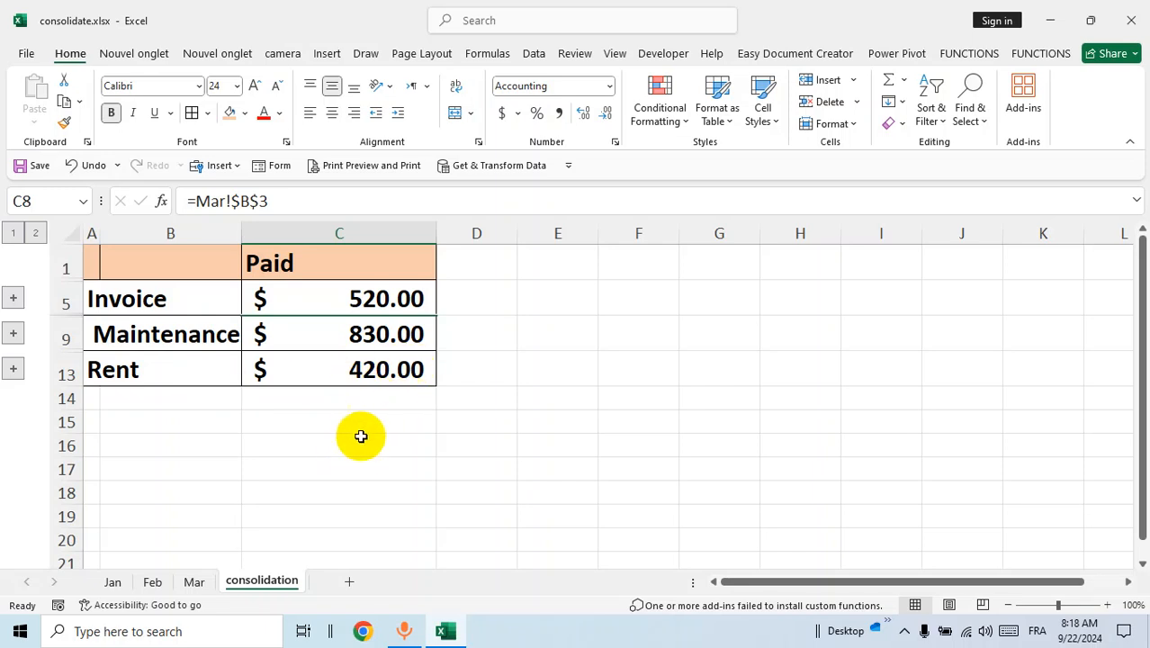
{"action": "left_click", "coordinate": [393, 492]}
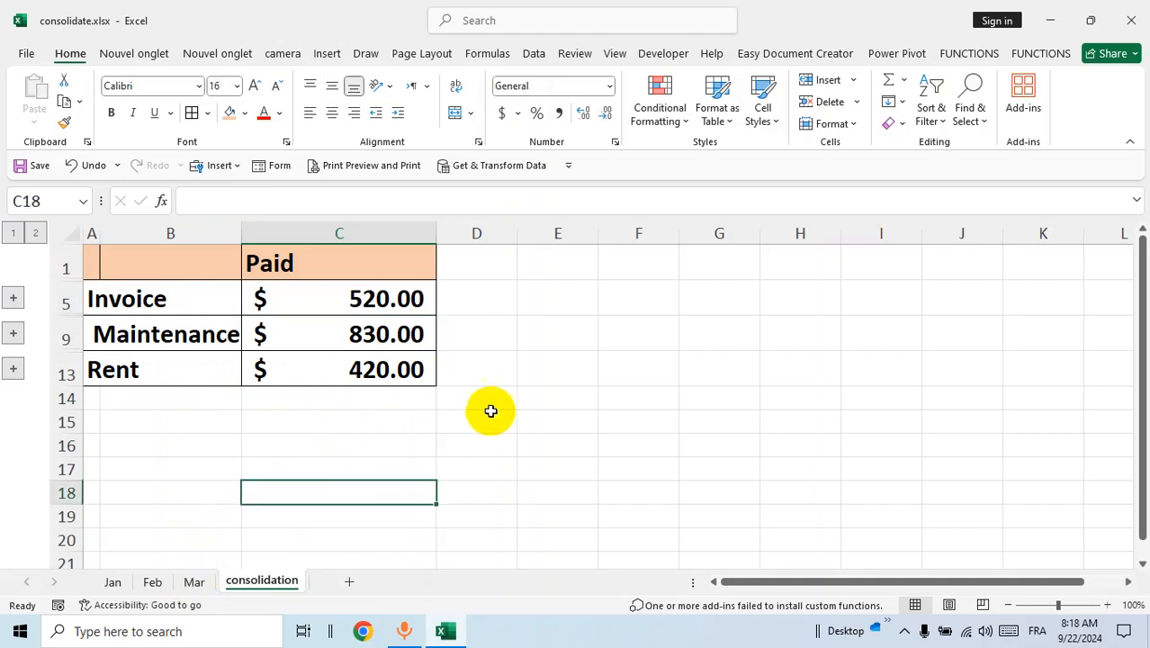
Hide the gridlines on the consolidation sheet.
{"action": "left_click", "coordinate": [617, 54]}
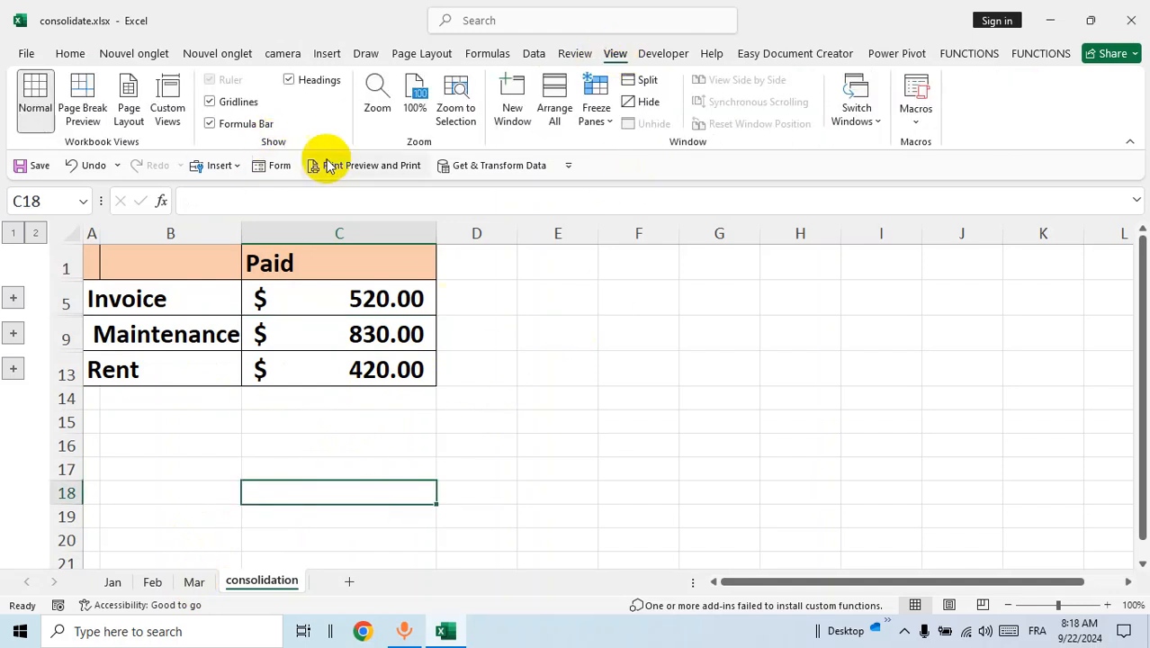
{"action": "left_click", "coordinate": [231, 102]}
{"action": "left_click", "coordinate": [572, 392]}
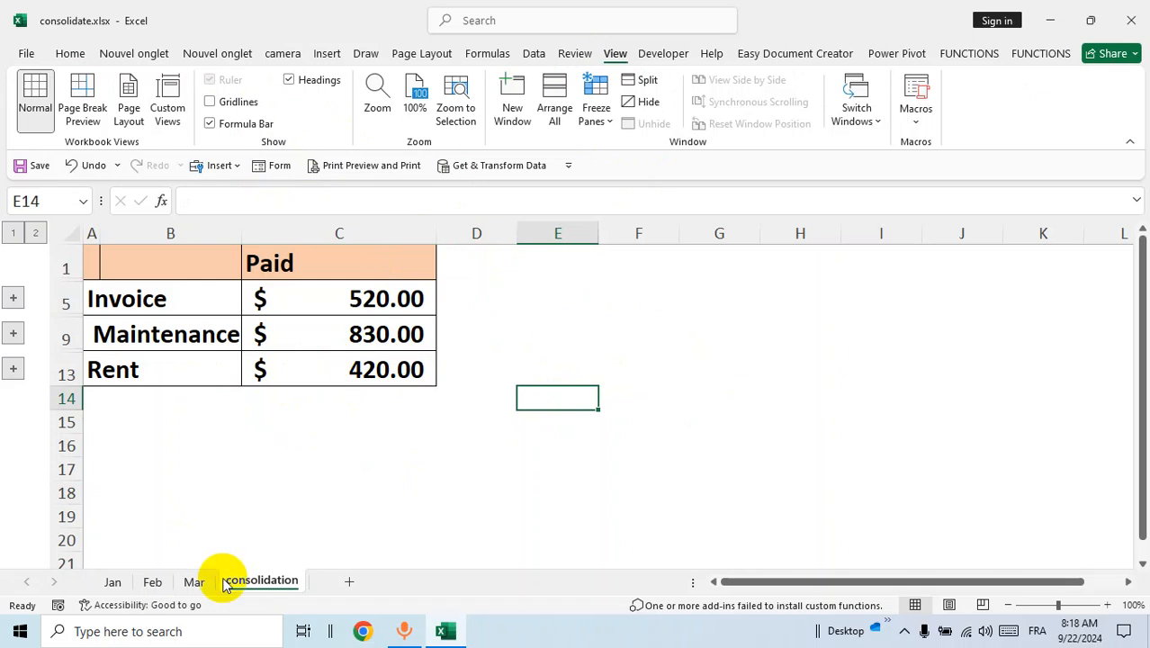
Hide the gridlines on the Mar, Feb and Jan sheets.
{"action": "left_click", "coordinate": [194, 581]}
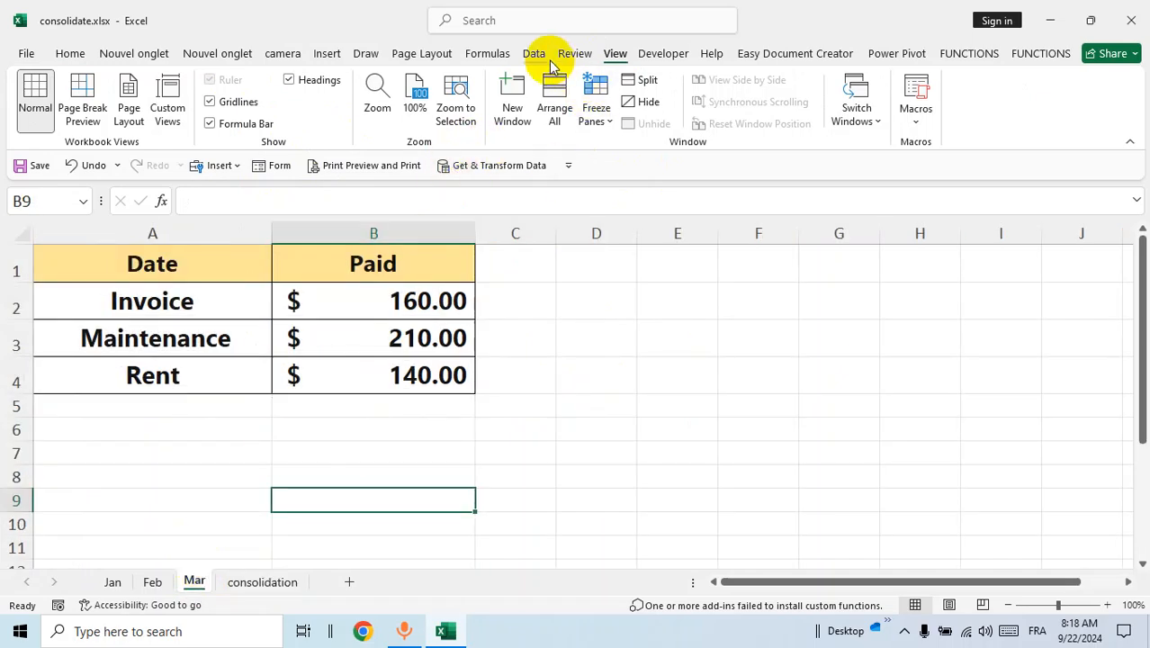
{"action": "left_click", "coordinate": [240, 102]}
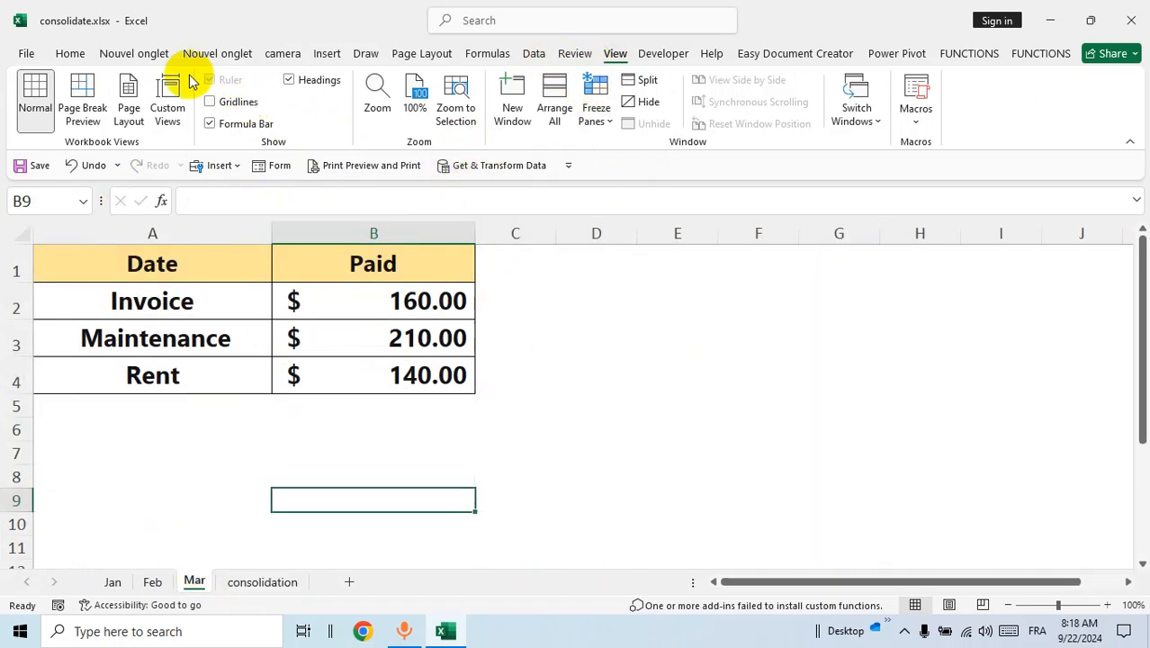
{"action": "left_click", "coordinate": [152, 581]}
{"action": "left_click", "coordinate": [235, 102]}
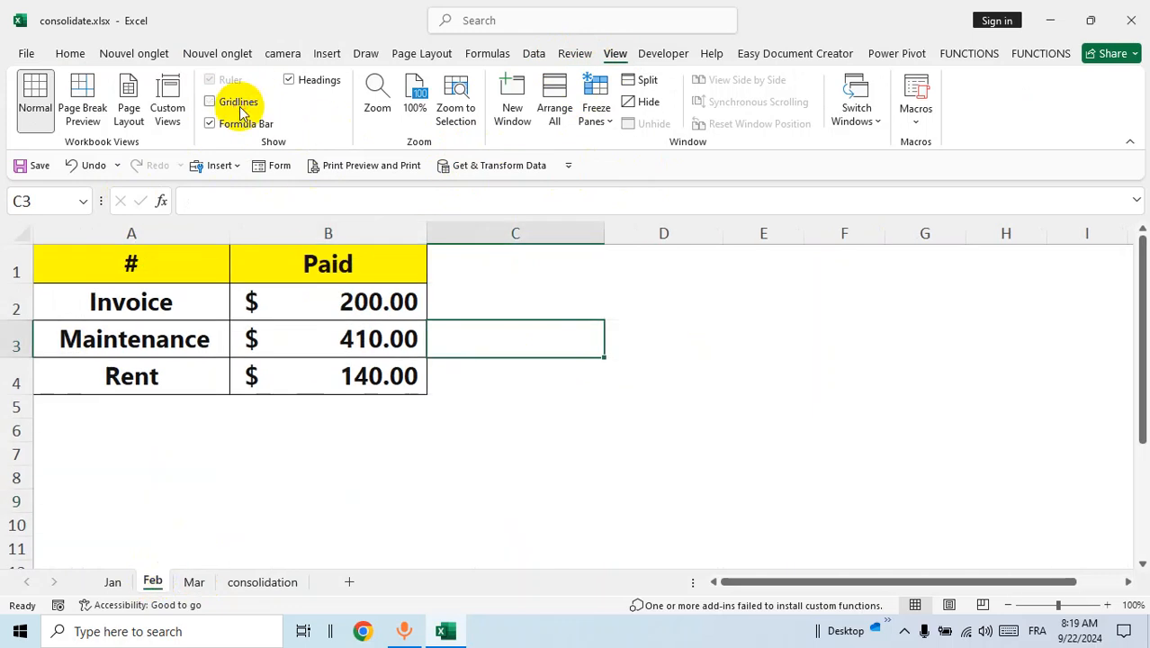
{"action": "left_click", "coordinate": [113, 582]}
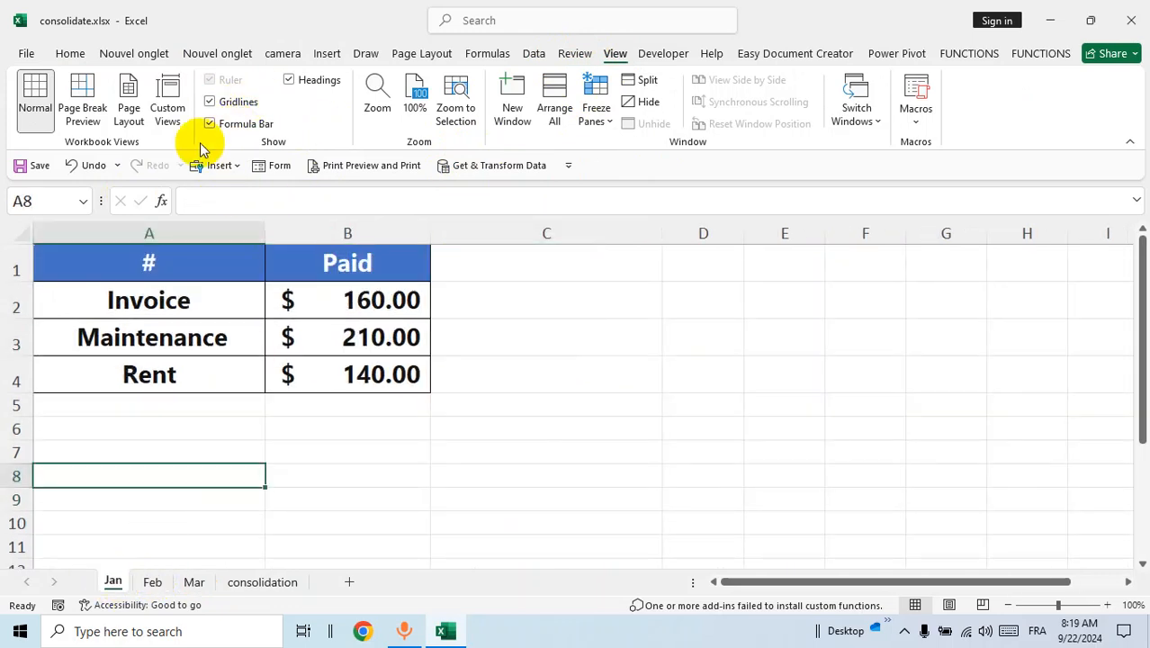
{"action": "left_click", "coordinate": [211, 101]}
{"action": "left_click", "coordinate": [212, 101]}
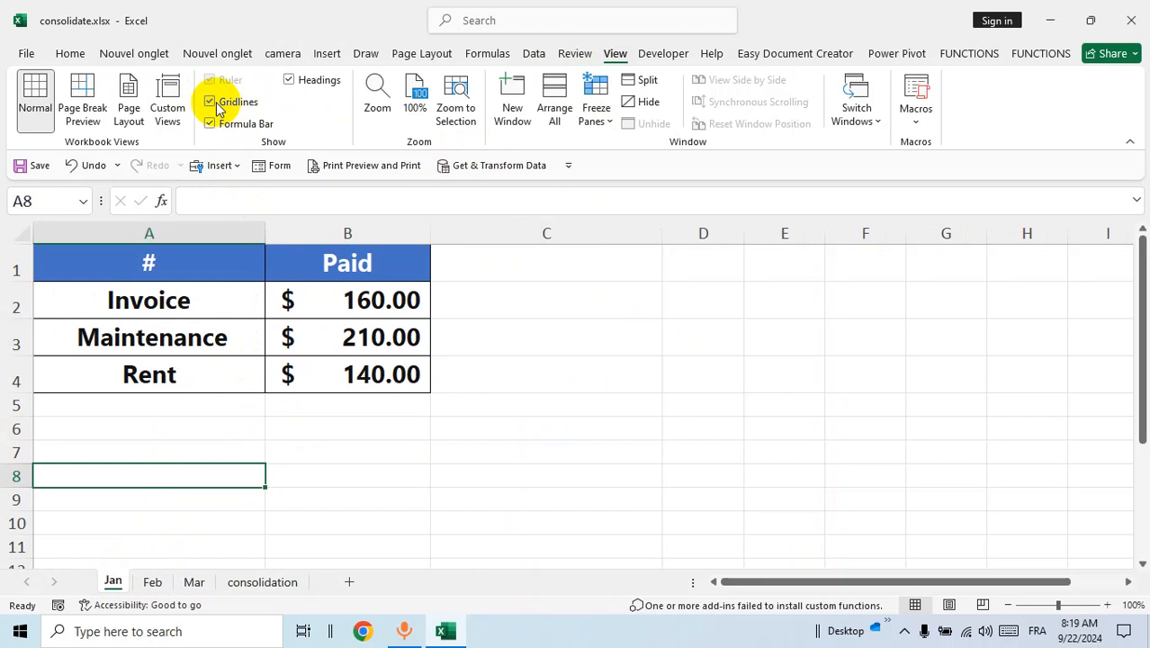
{"action": "left_click", "coordinate": [211, 102]}
{"action": "left_click", "coordinate": [554, 428]}
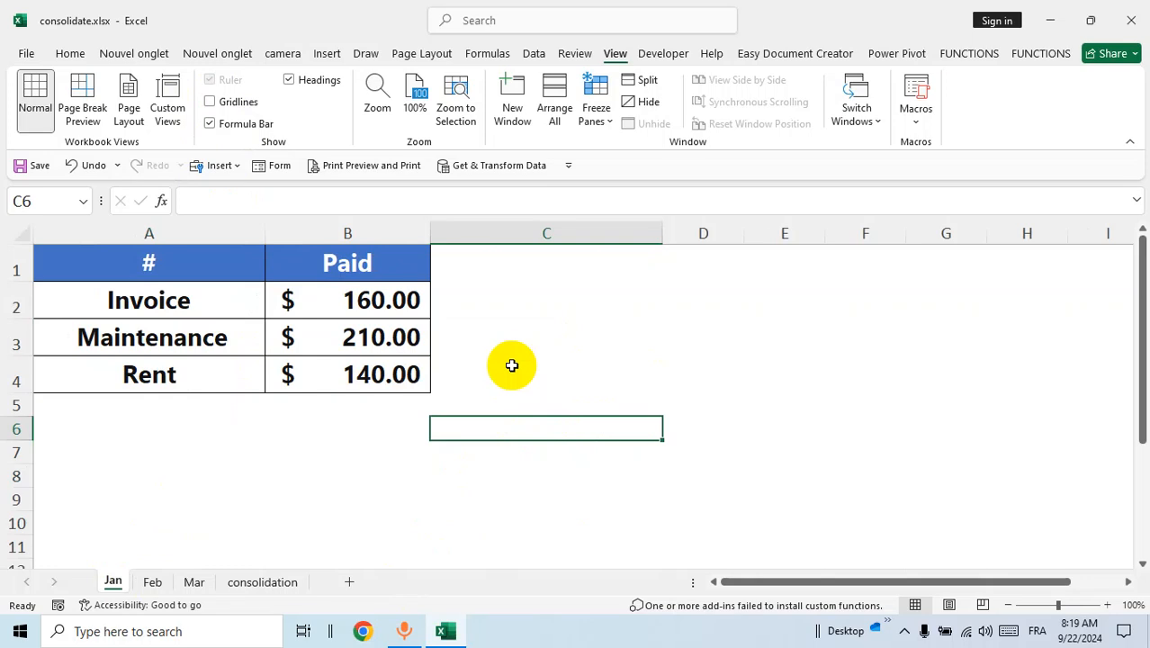
{"action": "left_click", "coordinate": [266, 585]}
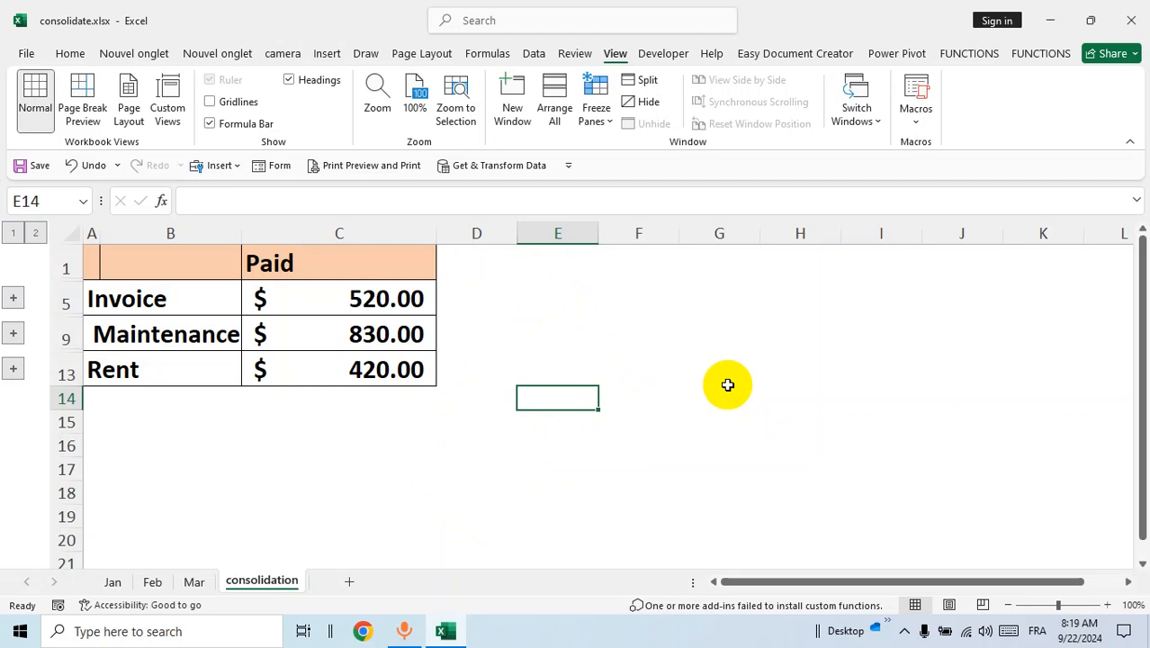
{"action": "scroll", "coordinate": [727, 385], "scroll_direction": "down", "scroll_amount": 1}
{"action": "scroll", "coordinate": [727, 382], "scroll_direction": "up", "scroll_amount": 1}
On the Jan sheet, increase the font size of A2:B4 to 24 and widen column B.
{"action": "left_click", "coordinate": [113, 582]}
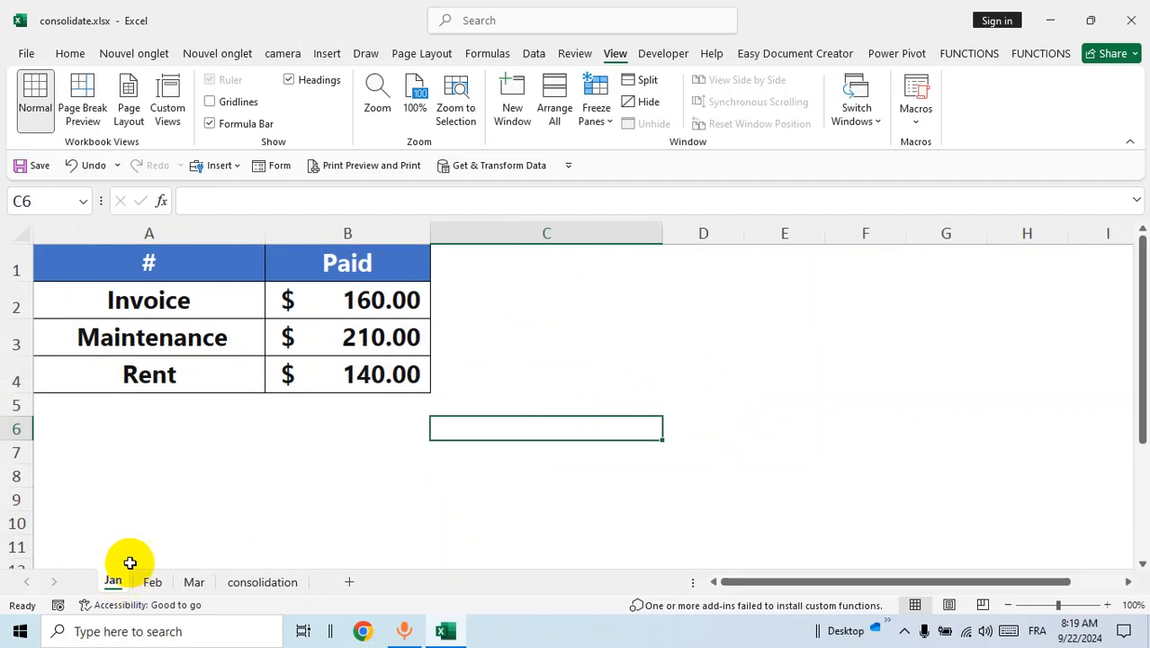
{"action": "left_click_drag", "start_coordinate": [117, 307], "coordinate": [342, 372]}
{"action": "left_click", "coordinate": [72, 52]}
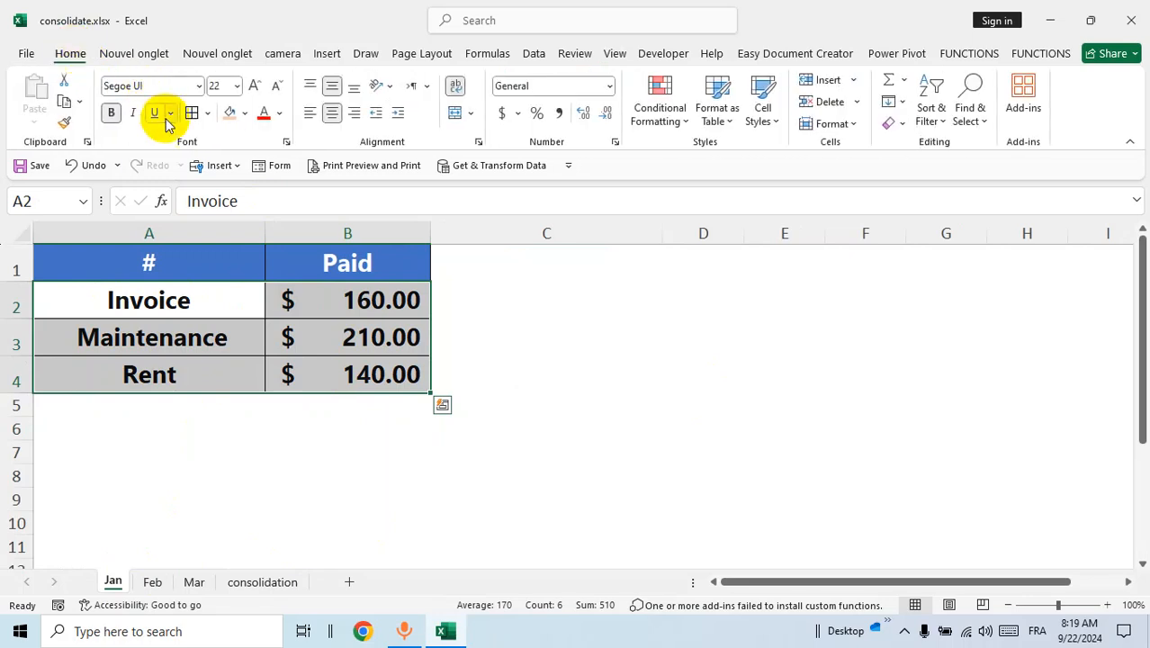
{"action": "left_click", "coordinate": [254, 85]}
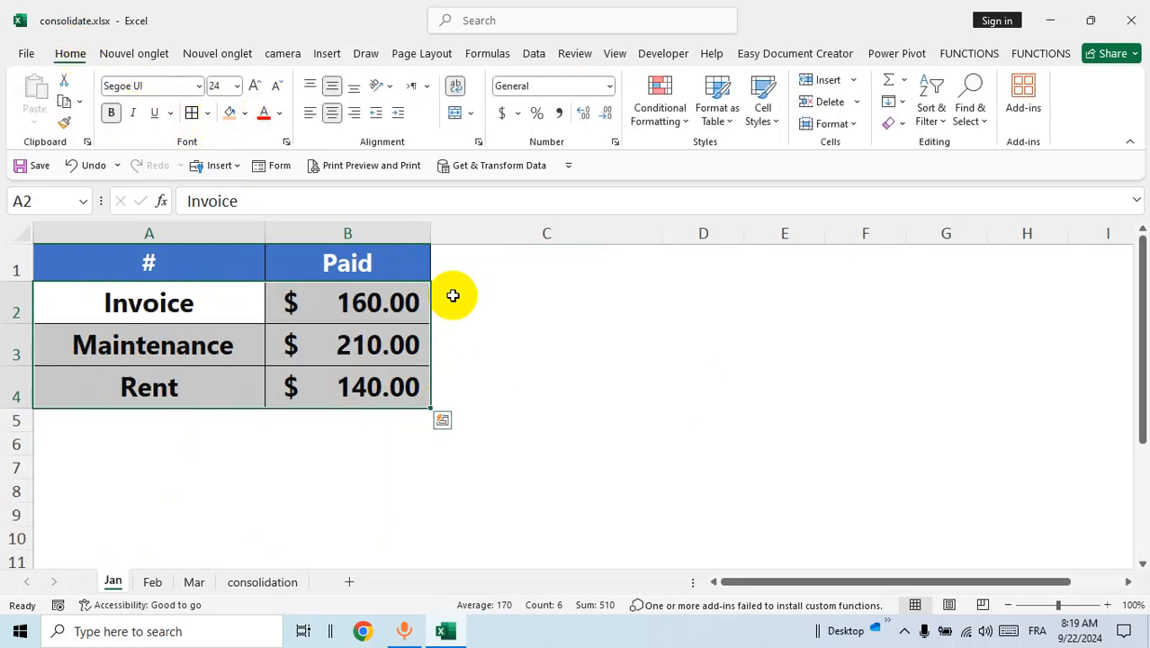
{"action": "left_click_drag", "start_coordinate": [431, 231], "coordinate": [493, 240]}
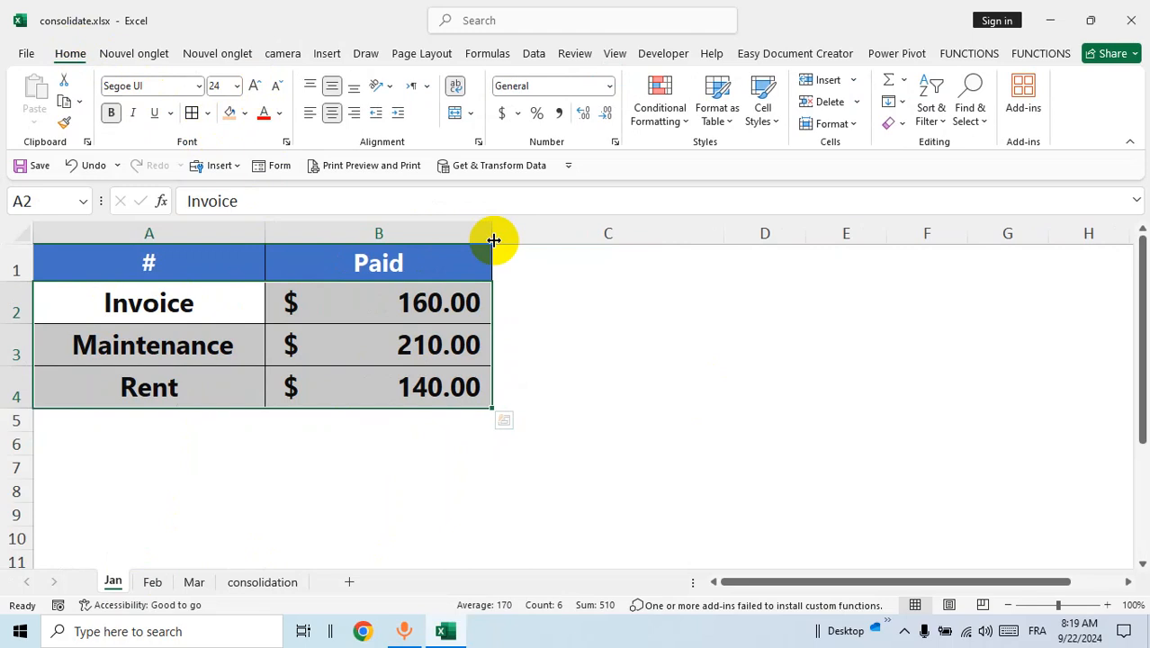
On the Feb sheet, increase the font size of A1:B4 to 24 and widen columns A and B.
{"action": "left_click", "coordinate": [153, 581]}
{"action": "left_click_drag", "start_coordinate": [135, 266], "coordinate": [324, 373]}
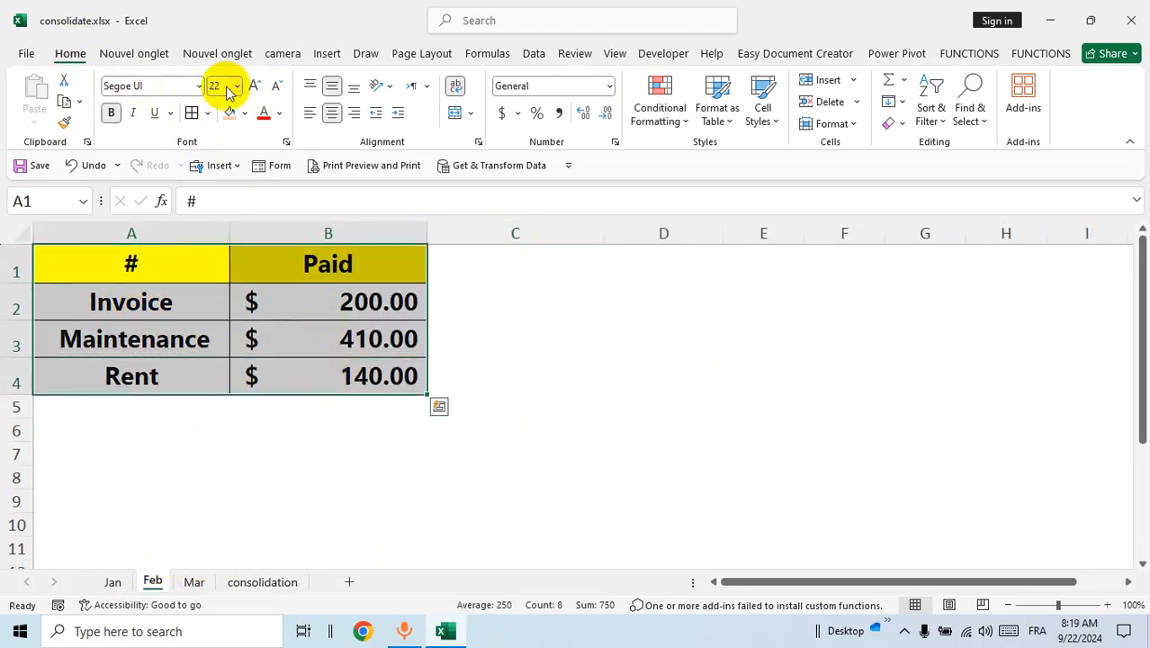
{"action": "left_click", "coordinate": [254, 86]}
{"action": "left_click_drag", "start_coordinate": [429, 236], "coordinate": [482, 238]}
{"action": "left_click_drag", "start_coordinate": [232, 236], "coordinate": [257, 236]}
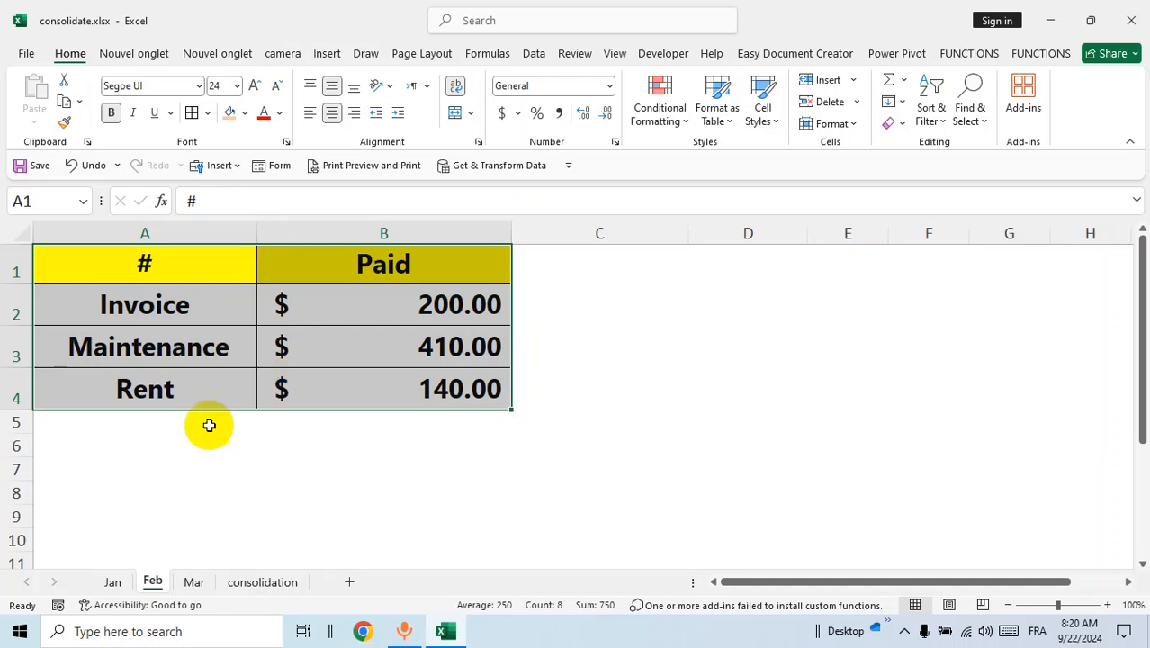
On the Mar sheet, set the font size of A1:B4 to 22, widen column B and make row 1 slightly taller.
{"action": "left_click", "coordinate": [194, 583]}
{"action": "left_click_drag", "start_coordinate": [85, 264], "coordinate": [386, 373]}
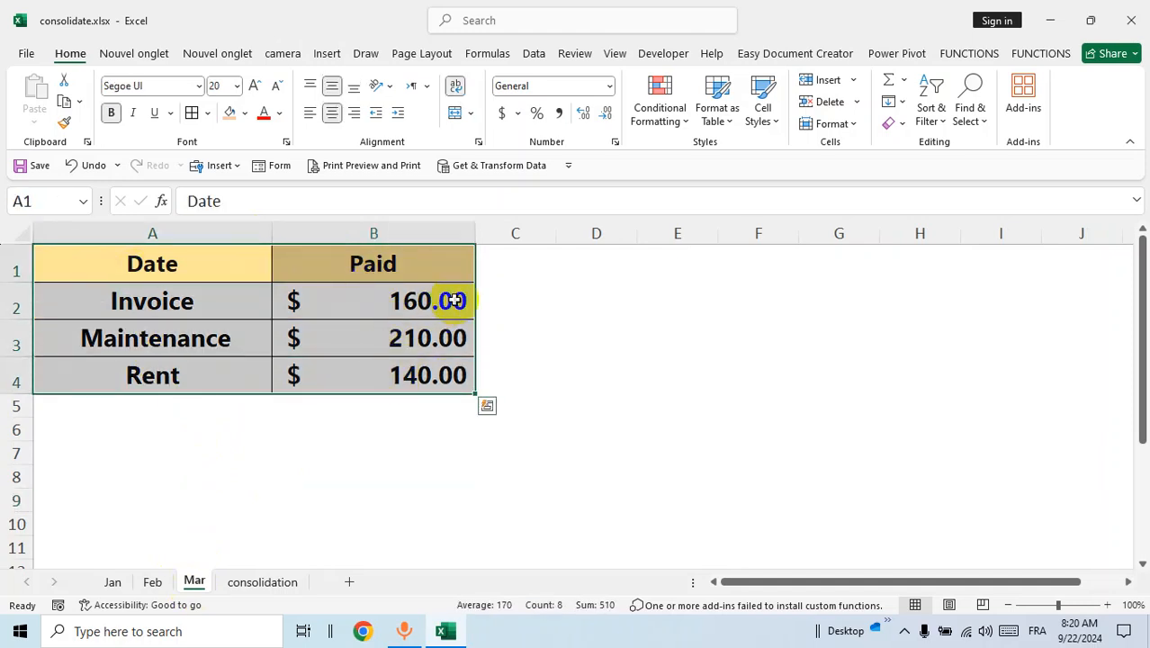
{"action": "left_click", "coordinate": [255, 86]}
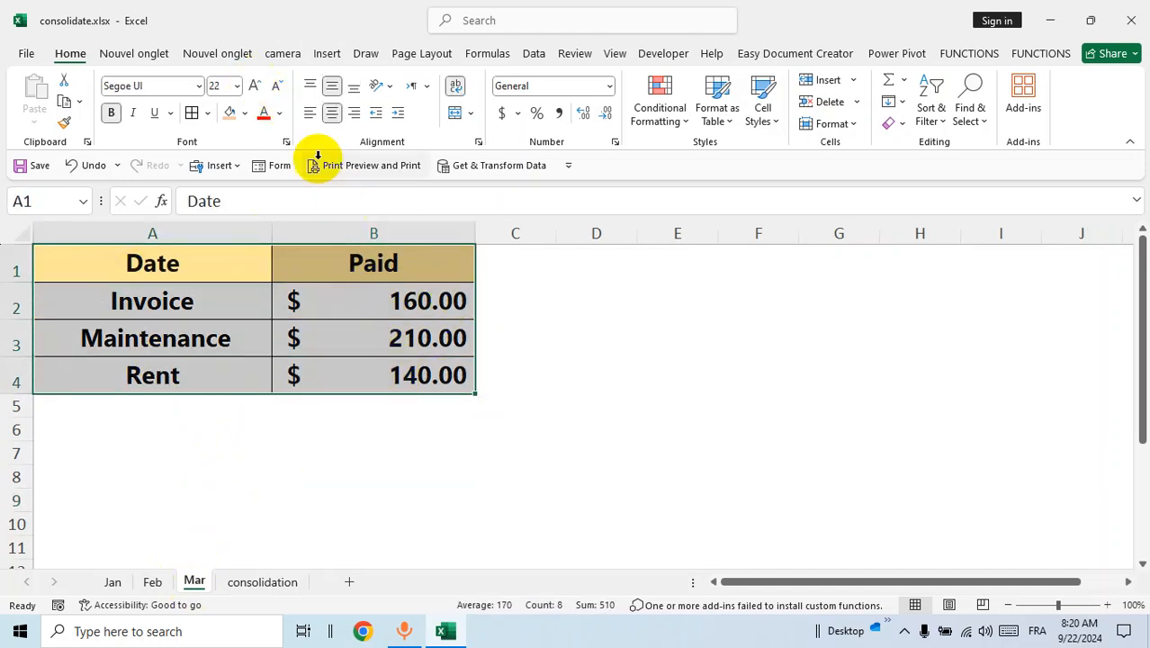
{"action": "left_click_drag", "start_coordinate": [472, 233], "coordinate": [509, 240]}
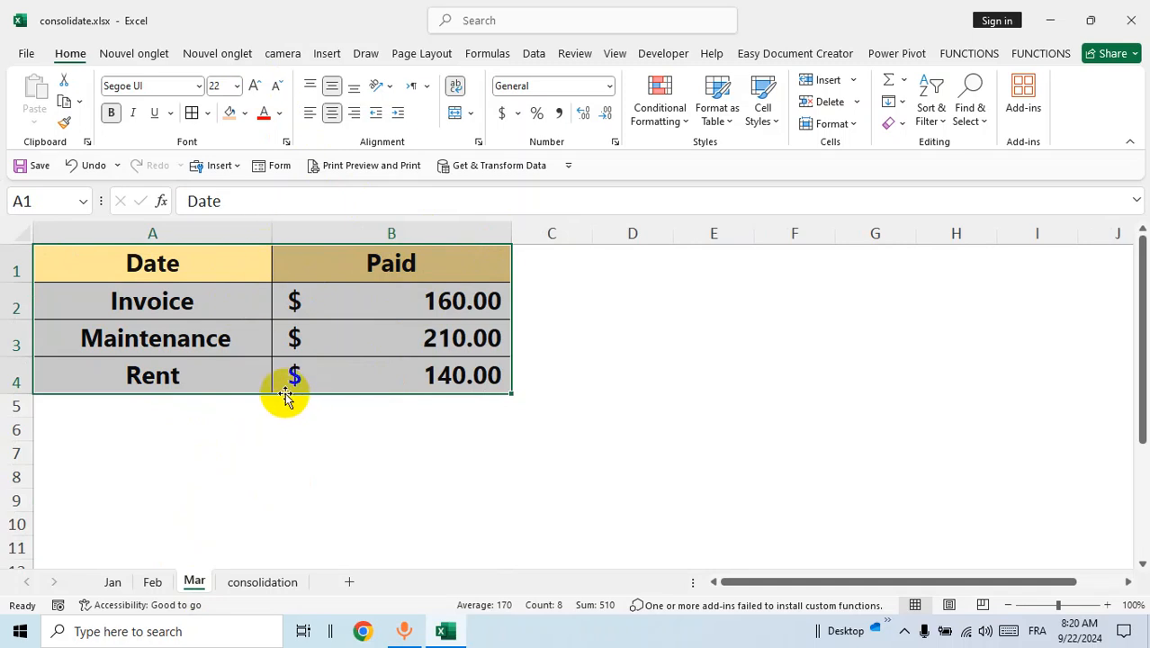
{"action": "left_click_drag", "start_coordinate": [27, 281], "coordinate": [27, 285]}
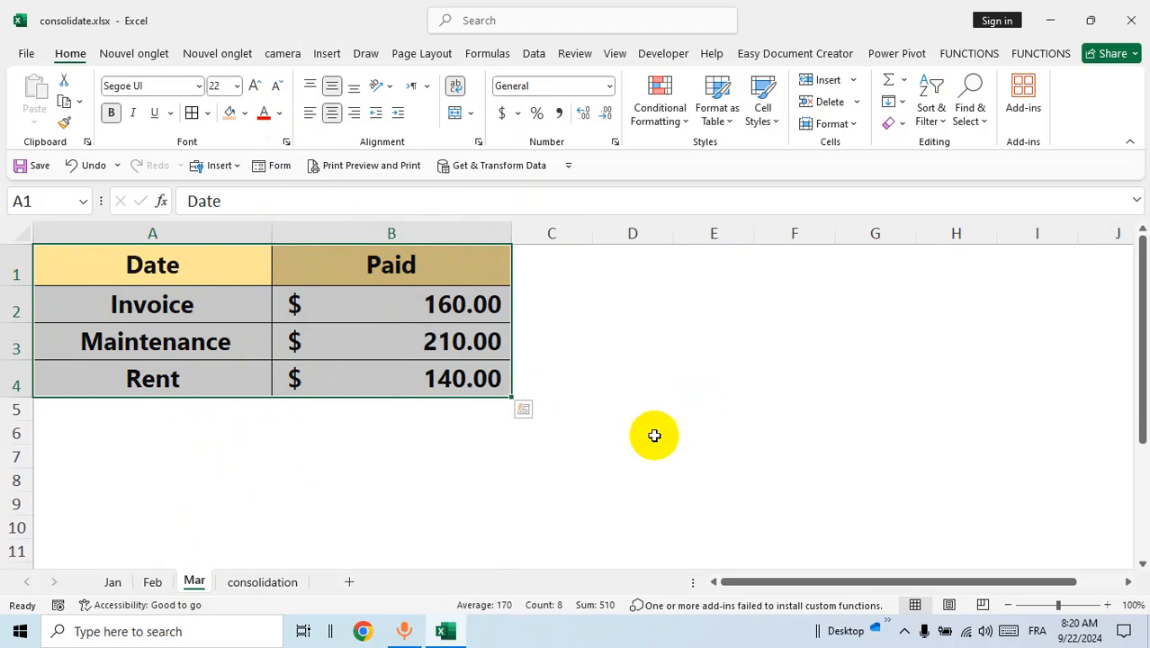
{"action": "left_click", "coordinate": [435, 470]}
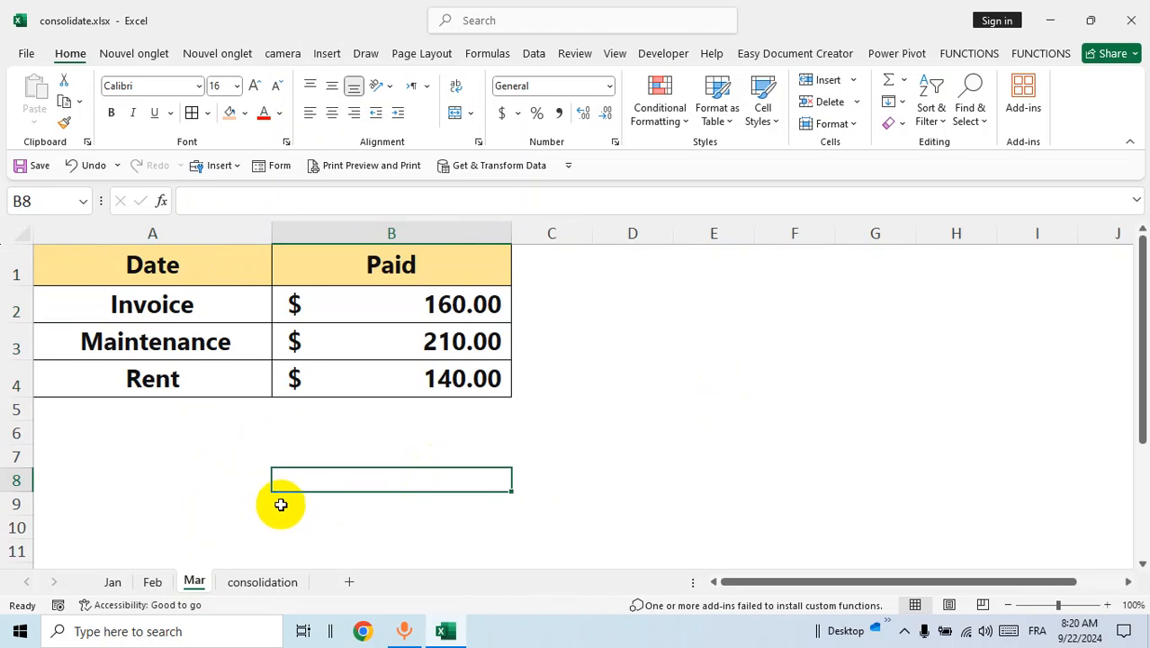
On the consolidation sheet, increase the font size of A1:C13 to 26 and try centering the table's contents.
{"action": "left_click", "coordinate": [263, 583]}
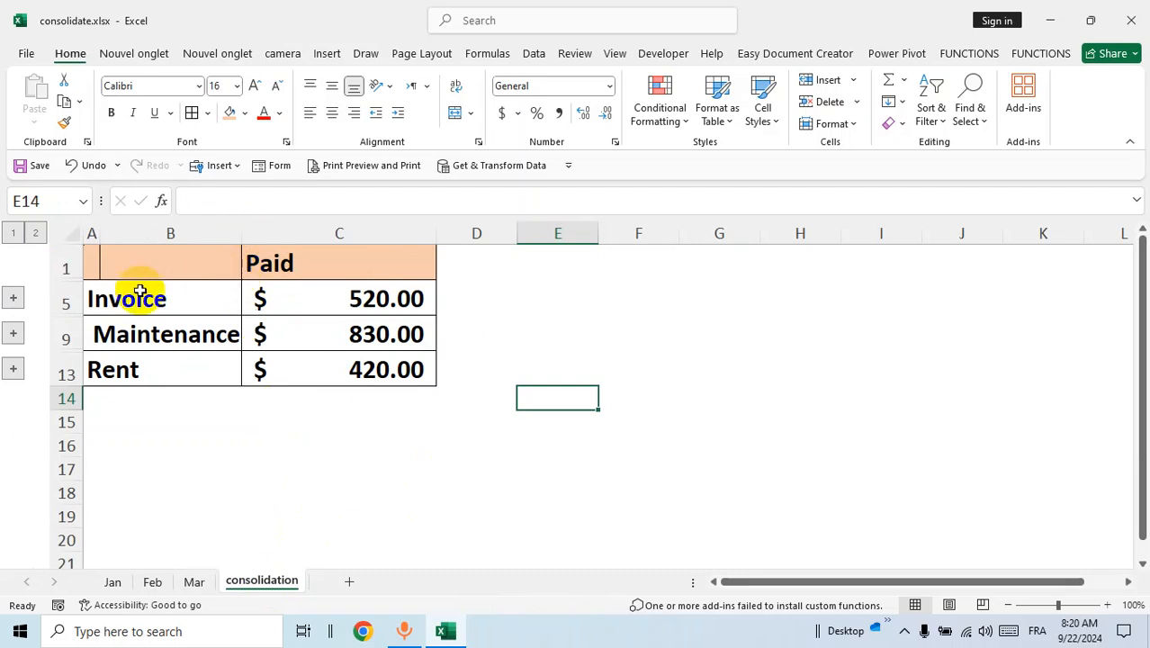
{"action": "left_click_drag", "start_coordinate": [95, 259], "coordinate": [364, 368]}
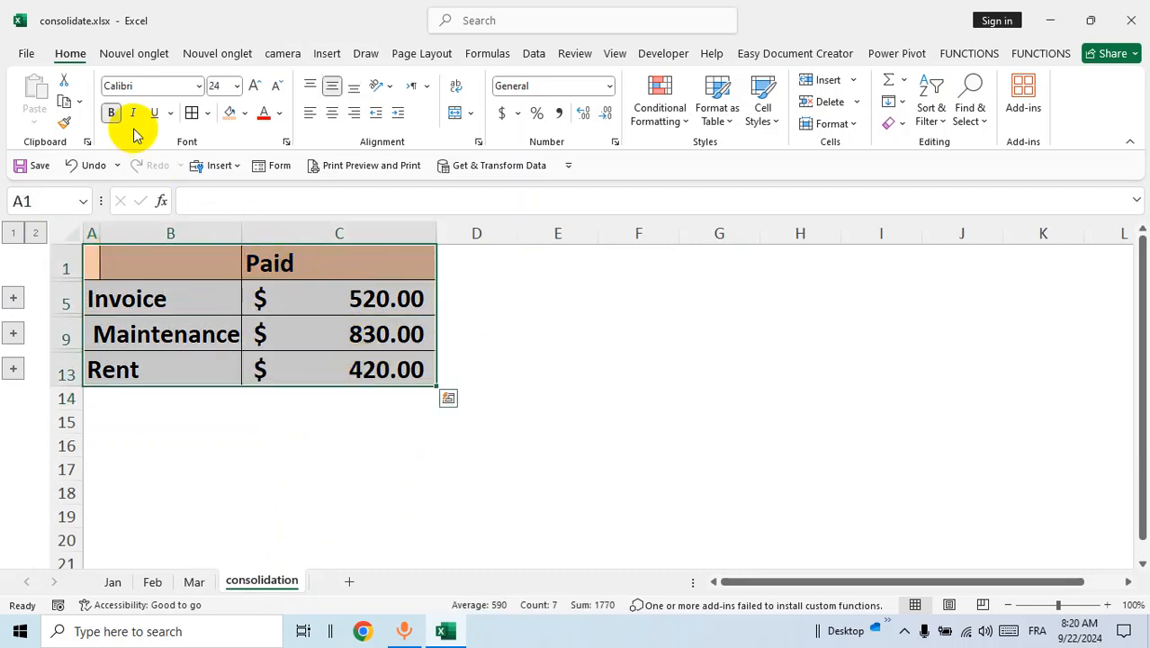
{"action": "left_click", "coordinate": [253, 85]}
{"action": "left_click", "coordinate": [333, 113]}
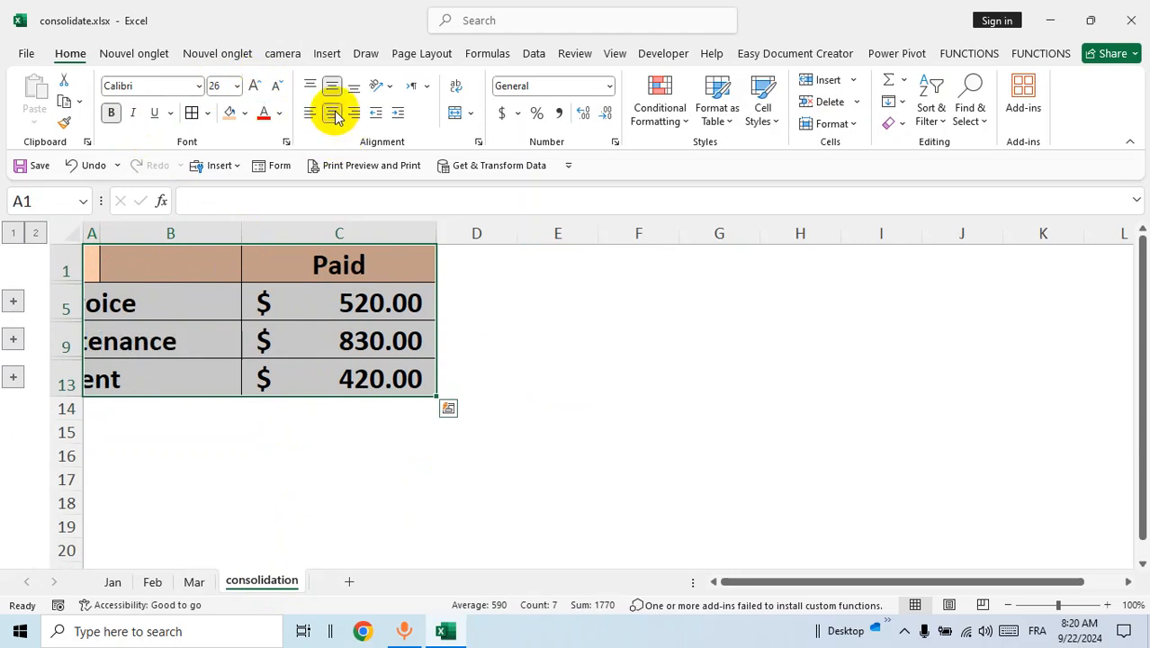
{"action": "left_click", "coordinate": [333, 114]}
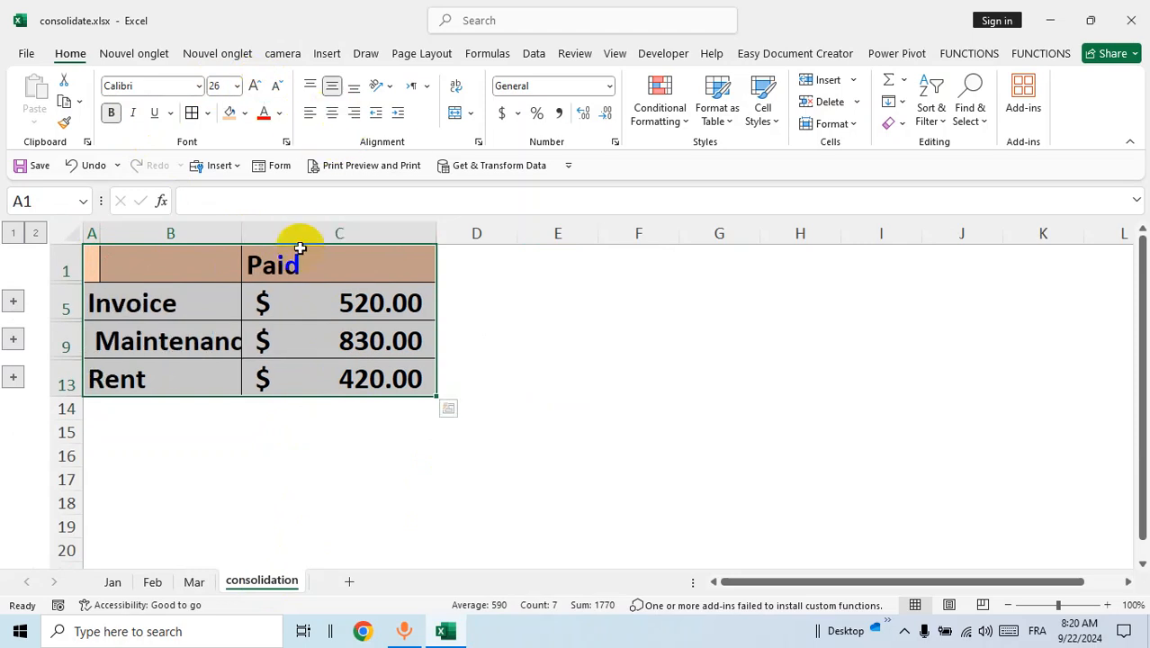
Widen column B of the consolidated table to fit its labels and slightly adjust the row height below the header.
{"action": "left_click_drag", "start_coordinate": [241, 233], "coordinate": [291, 234]}
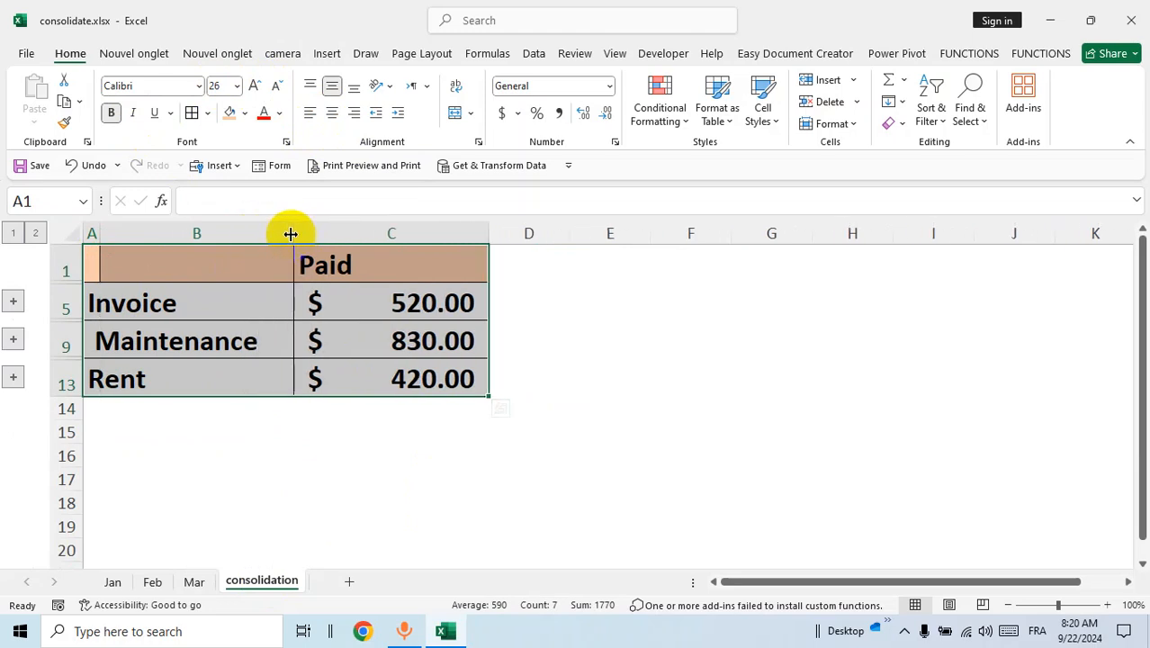
{"action": "left_click_drag", "start_coordinate": [78, 284], "coordinate": [77, 283]}
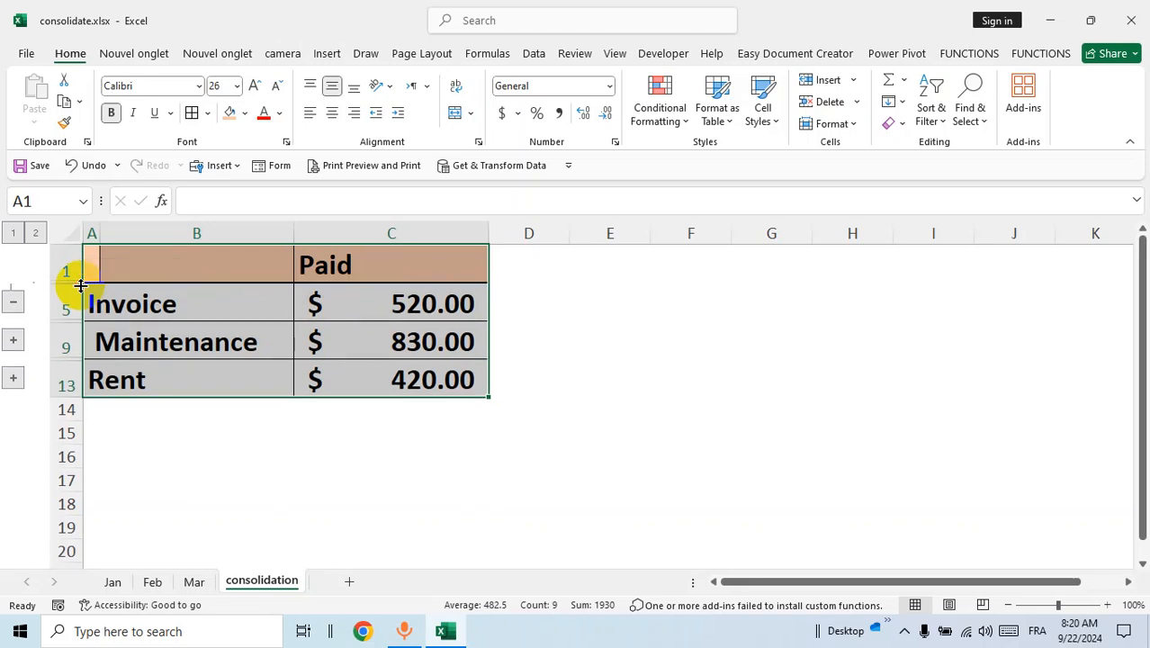
{"action": "left_click", "coordinate": [639, 439]}
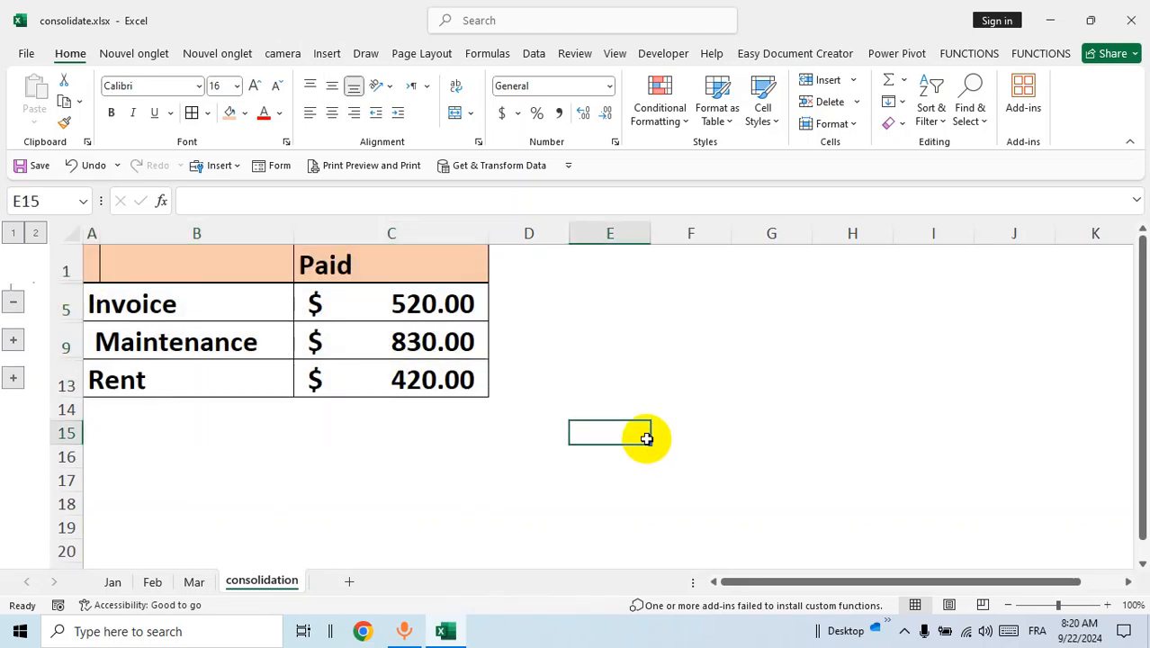